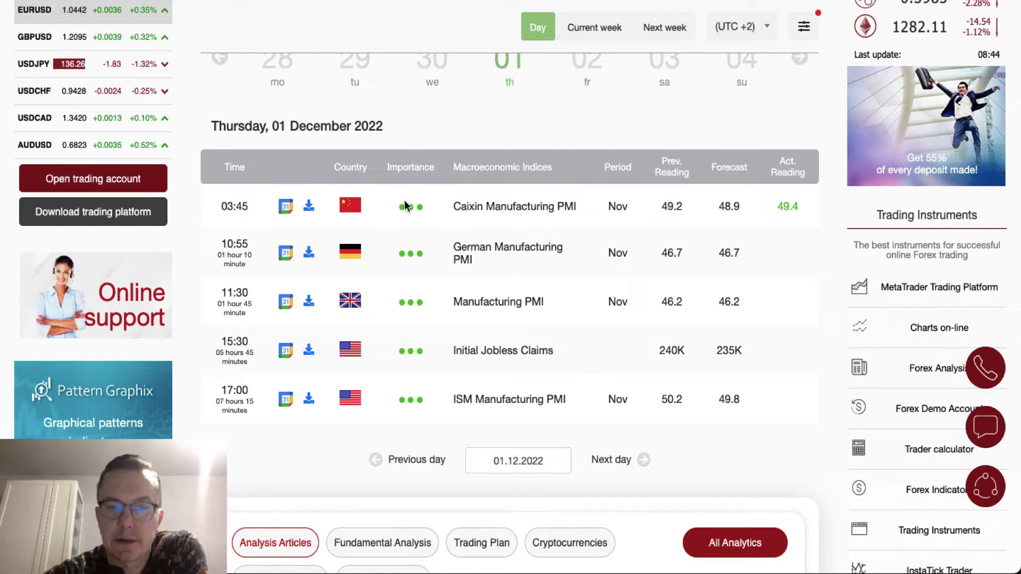
Step: Review the macroeconomic calendar entries for Thursday, 01 December 2022
scroll(405, 206, "up", 1)
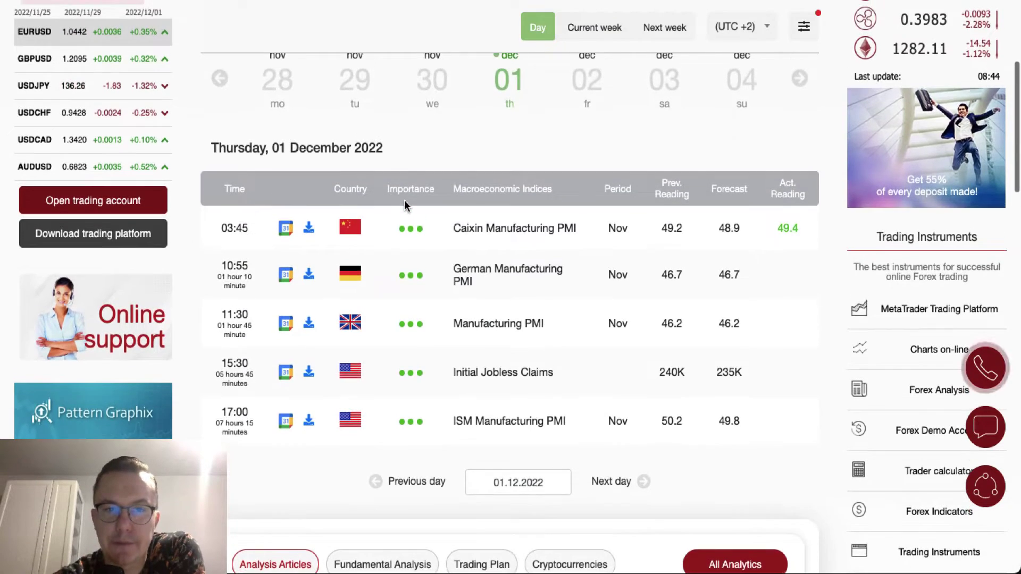
scroll(404, 204, "up", 1)
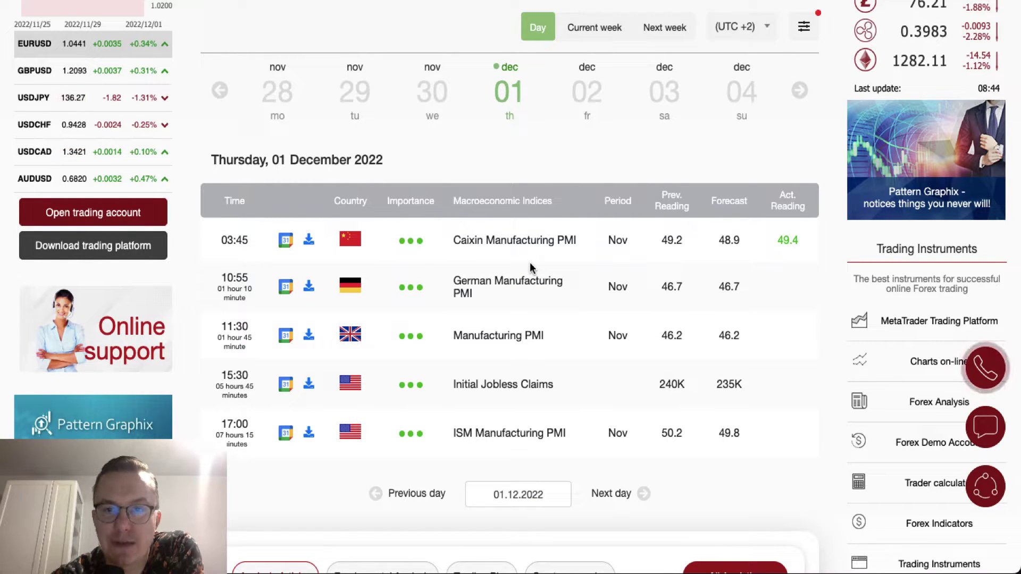
scroll(530, 267, "up", 1)
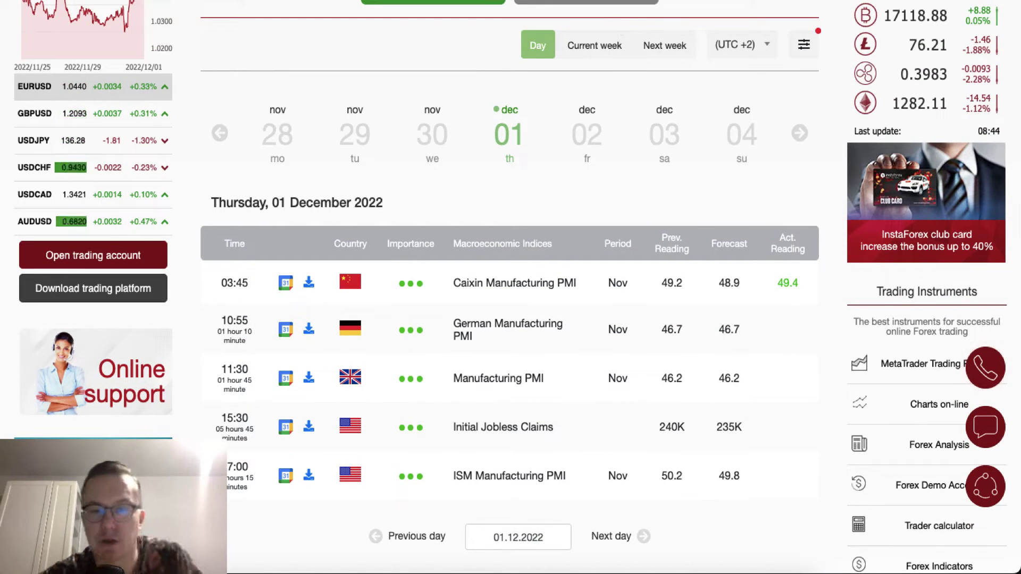
Step: Switch to the AUDUSD daily chart and examine the latest candles against the 0.6831–0.6854 resistance zone
key("ctrl+Tab")
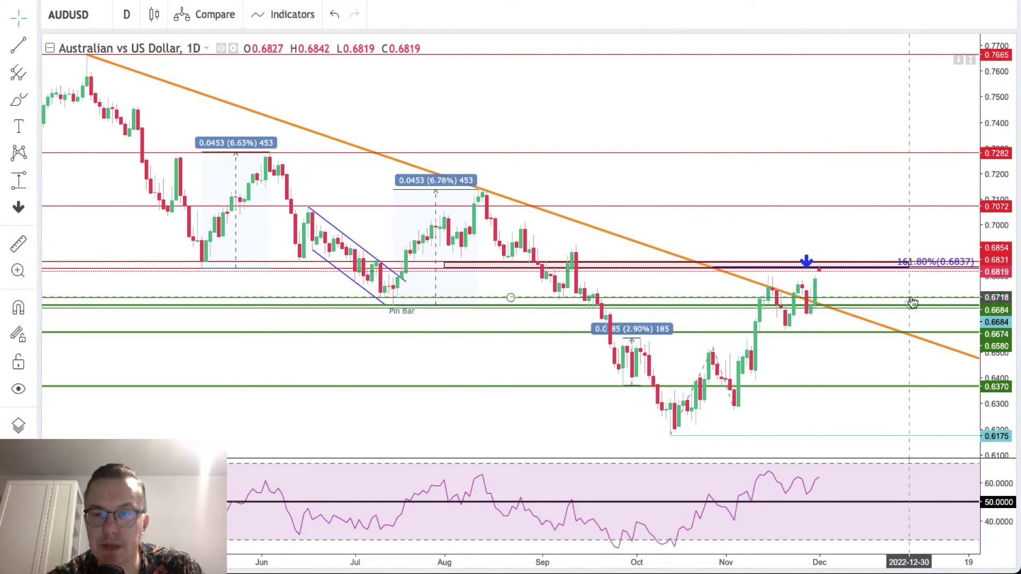
left_click_drag(1007, 265, 1009, 241)
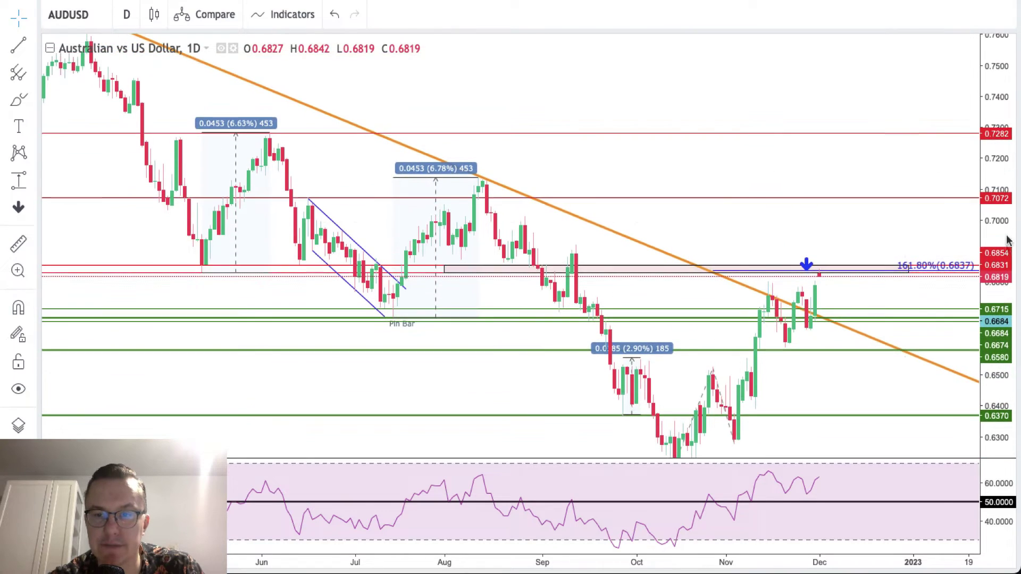
left_click_drag(907, 221, 776, 176)
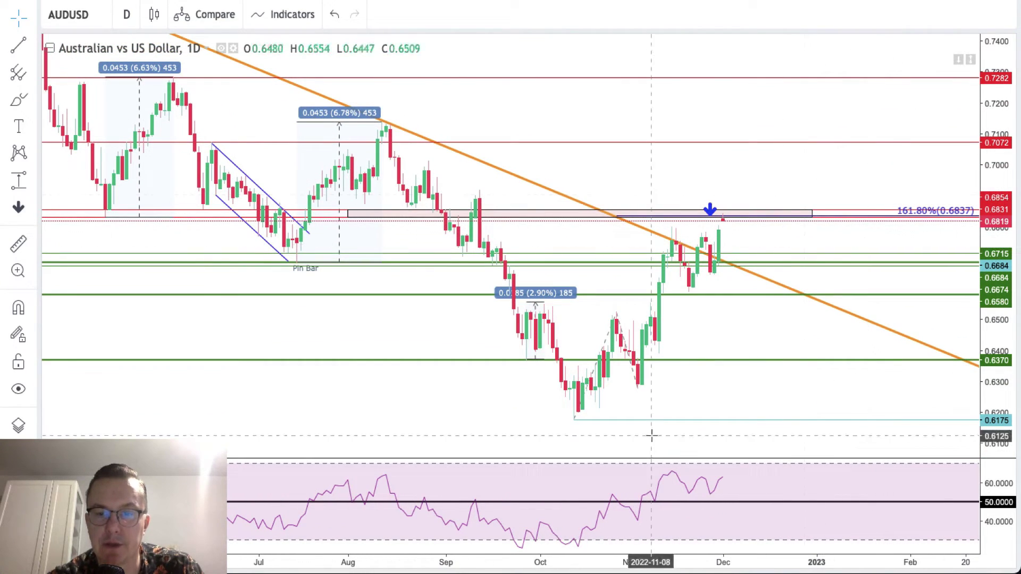
left_click(553, 535)
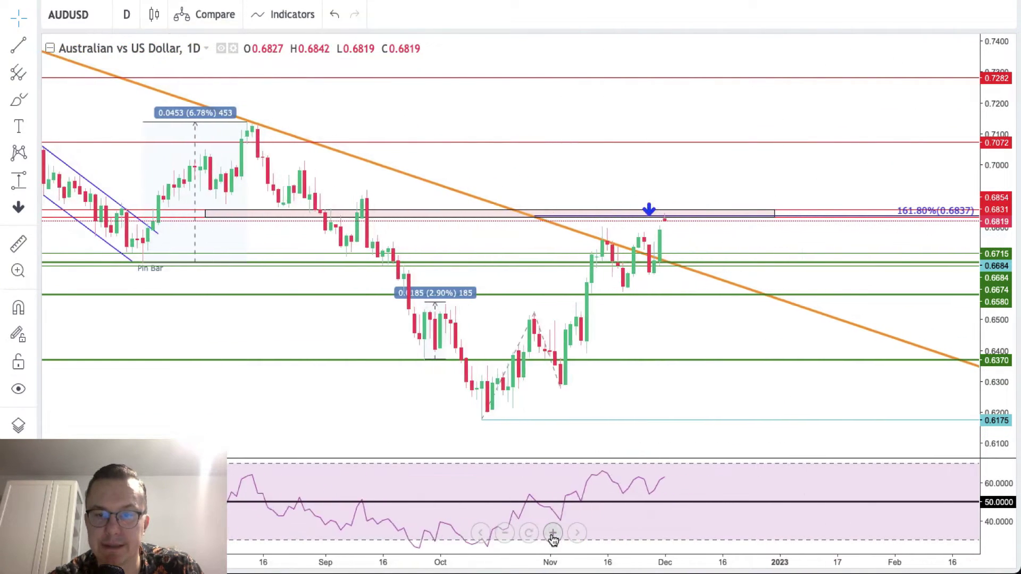
left_click(553, 536)
left_click_drag(684, 330, 788, 267)
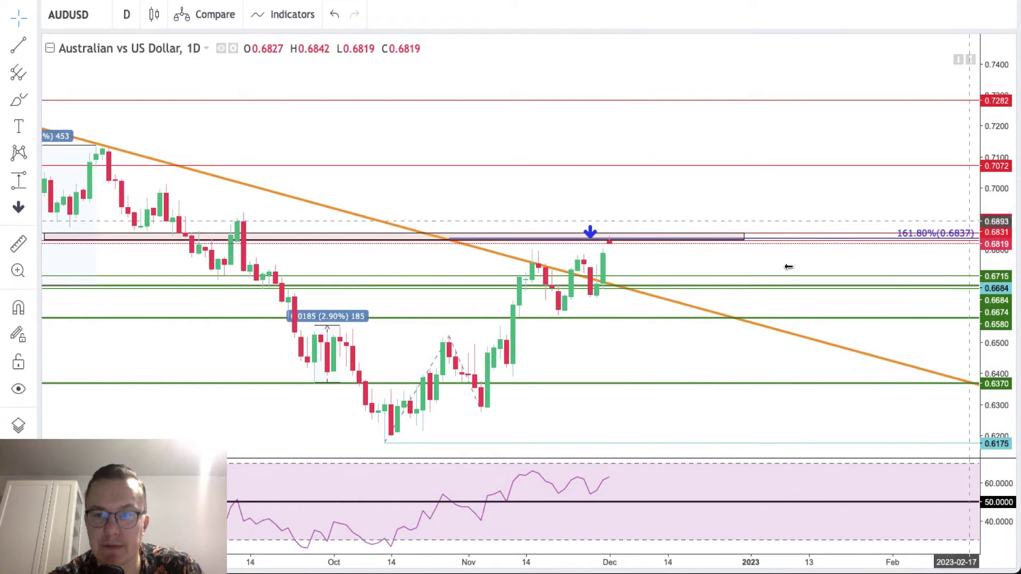
left_click_drag(992, 259, 993, 248)
left_click_drag(787, 214, 754, 105)
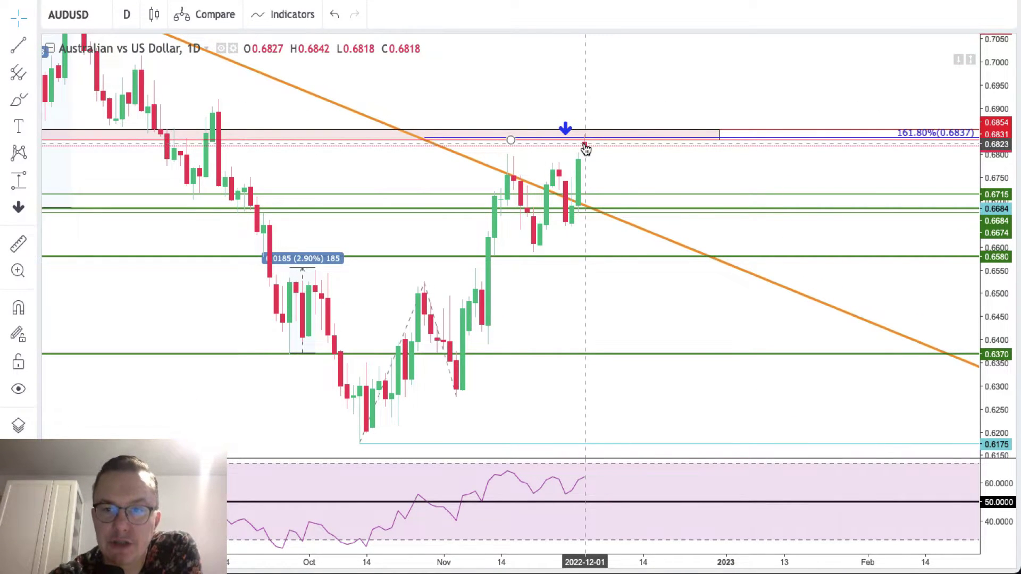
Step: Move the blue down arrow above the resistance zone to about 2022-12-13, clear of the latest candles
left_click(565, 129)
left_click_drag(565, 128, 636, 121)
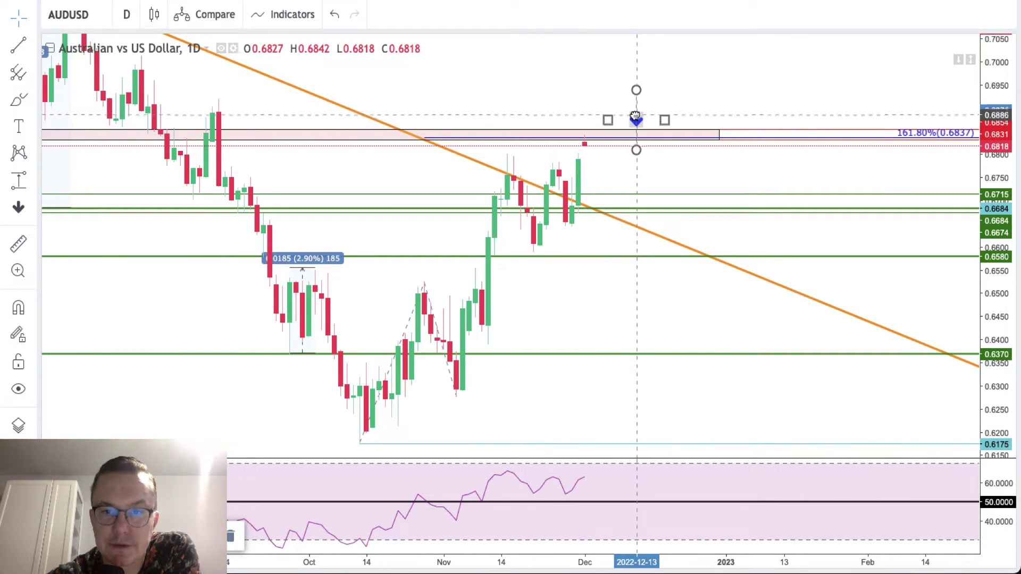
left_click(609, 99)
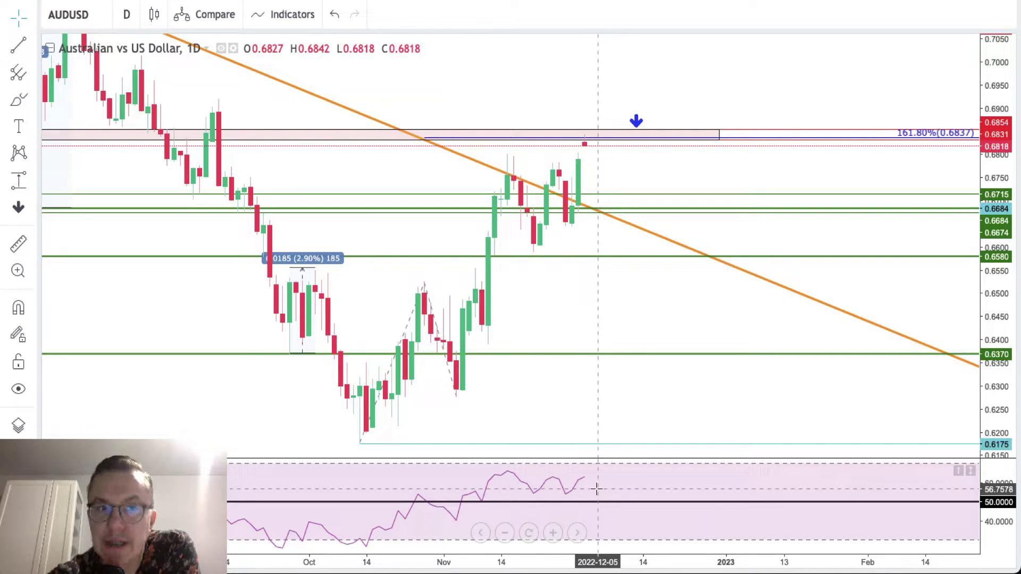
Step: Examine the AUDUSD price at the 161.80% extension level and the support lines down to 0.6175
left_click_drag(571, 102, 599, 164)
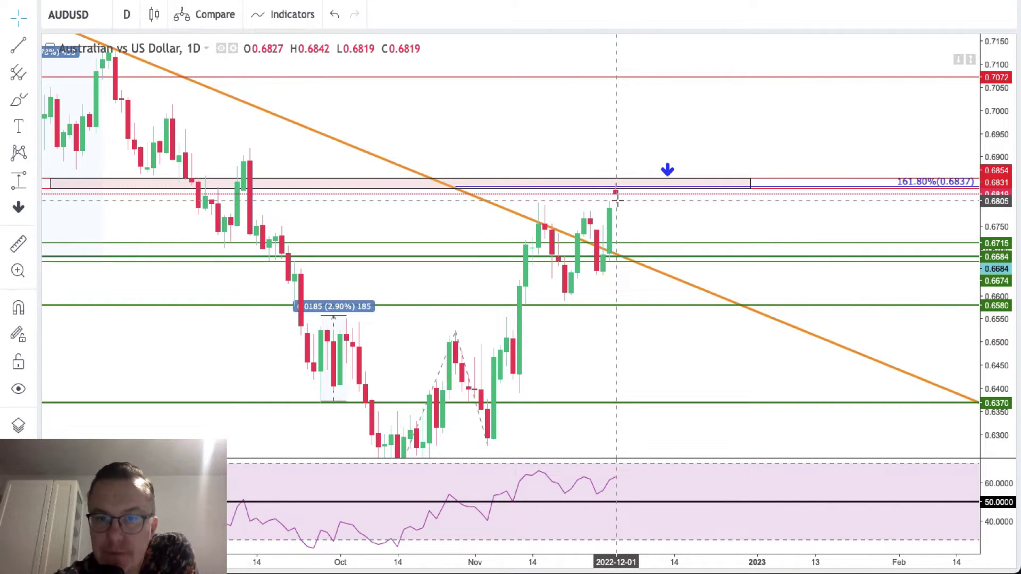
left_click(618, 195)
left_click(618, 197)
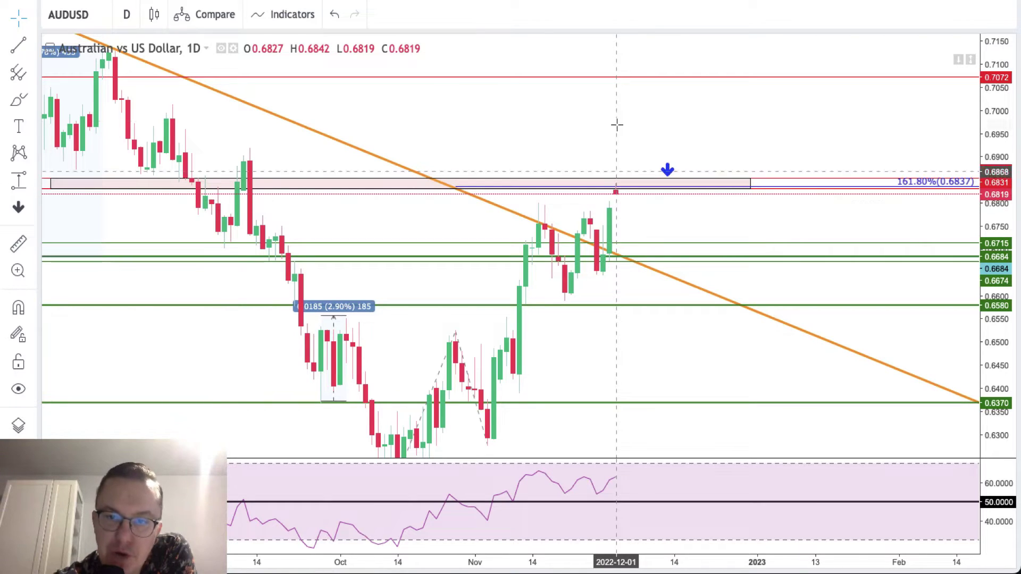
left_click(657, 201)
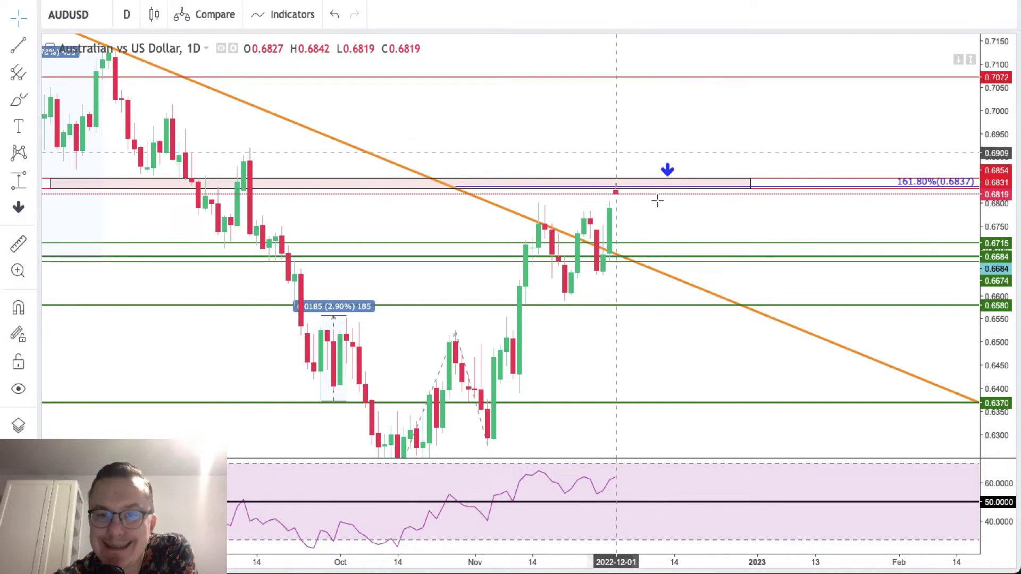
left_click_drag(510, 189, 911, 193)
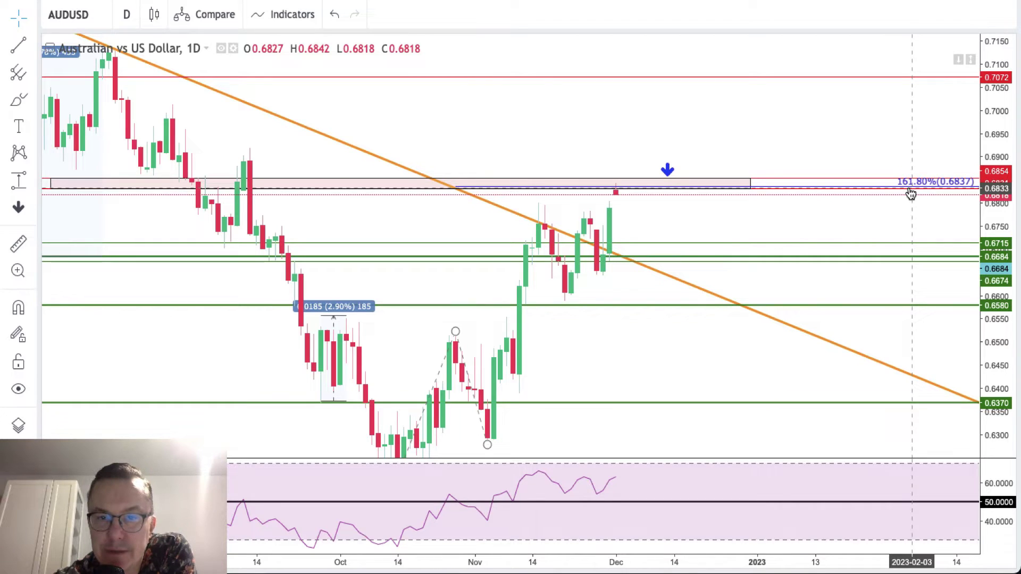
key("ctrl+z")
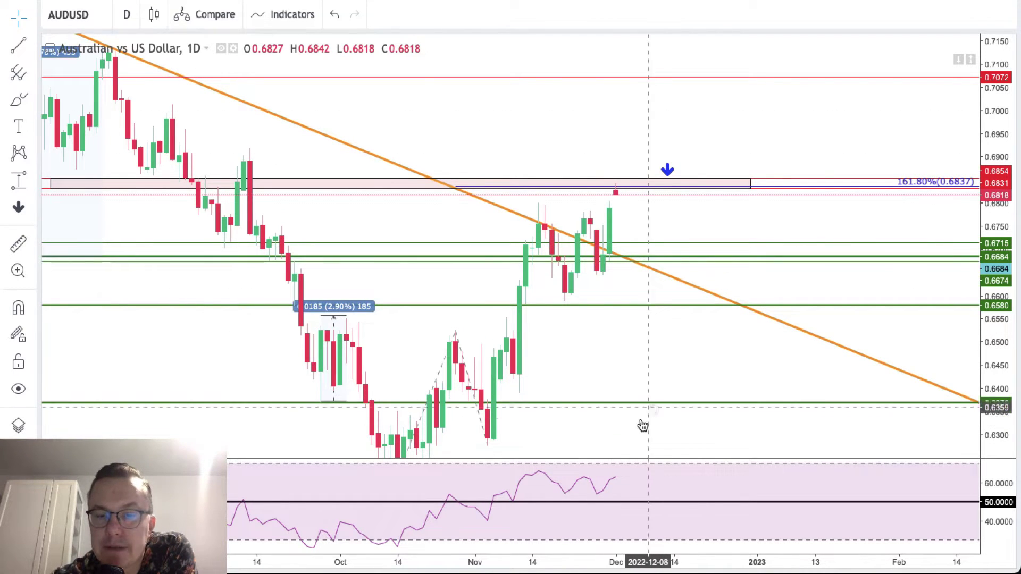
left_click_drag(655, 376, 650, 303)
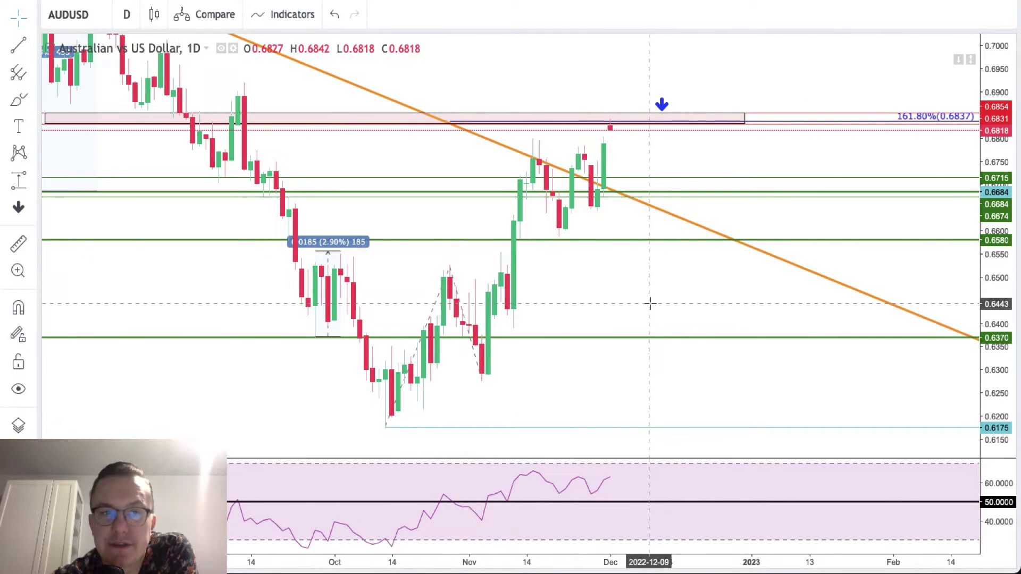
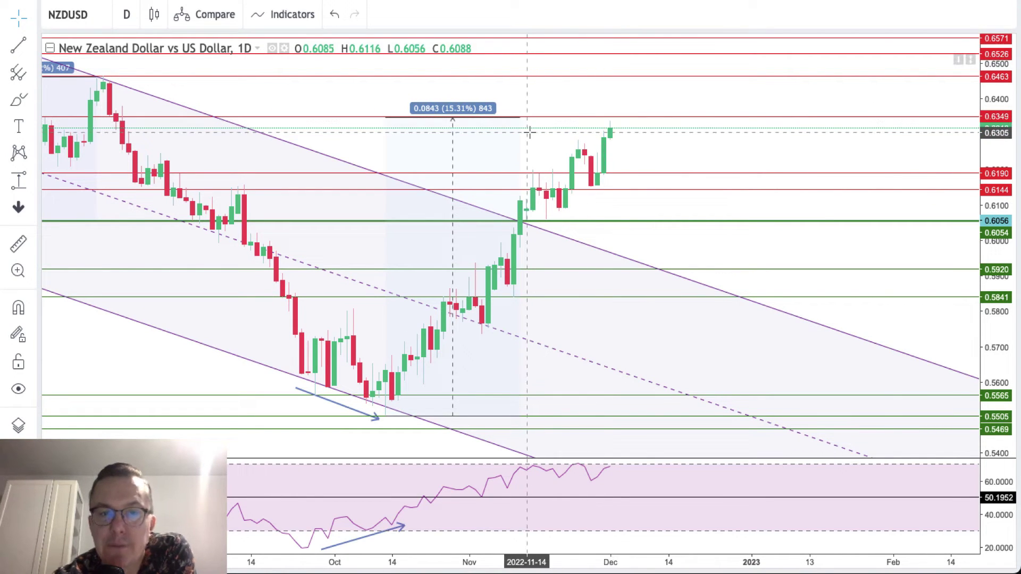
Step: Draw a Fib Retracement on the NZDUSD chart from the channel's starting high at 0.7039 (2022-04-05) to 0.5506 at 2022-12-02
left_click_drag(752, 152, 890, 155)
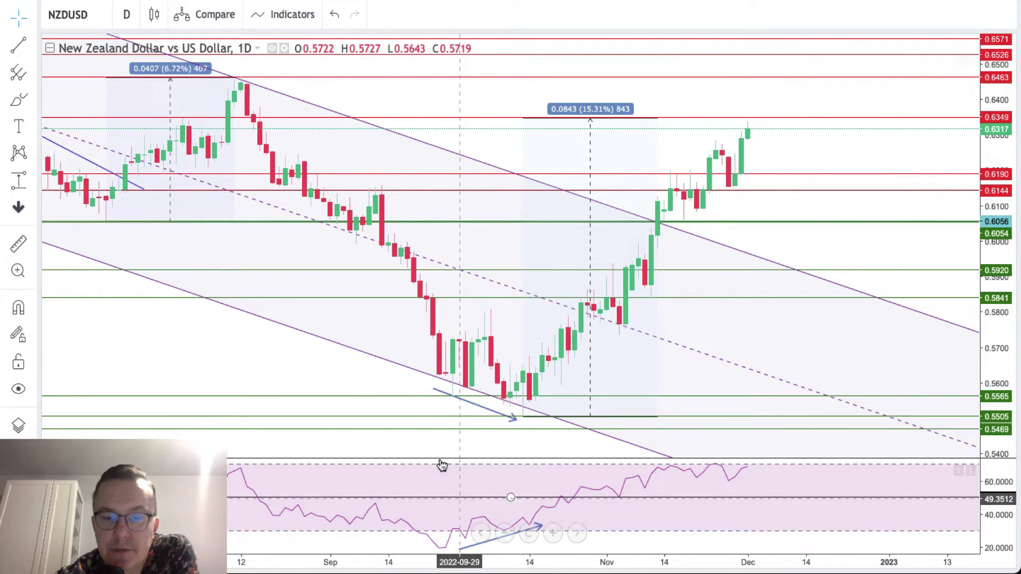
left_click(506, 533)
left_click(506, 534)
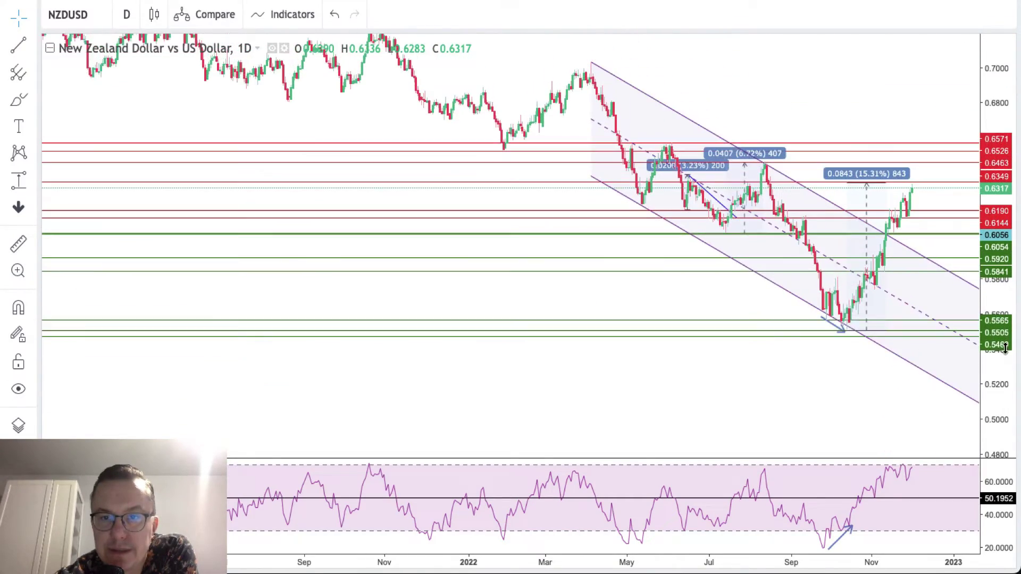
left_click_drag(765, 101, 475, 174)
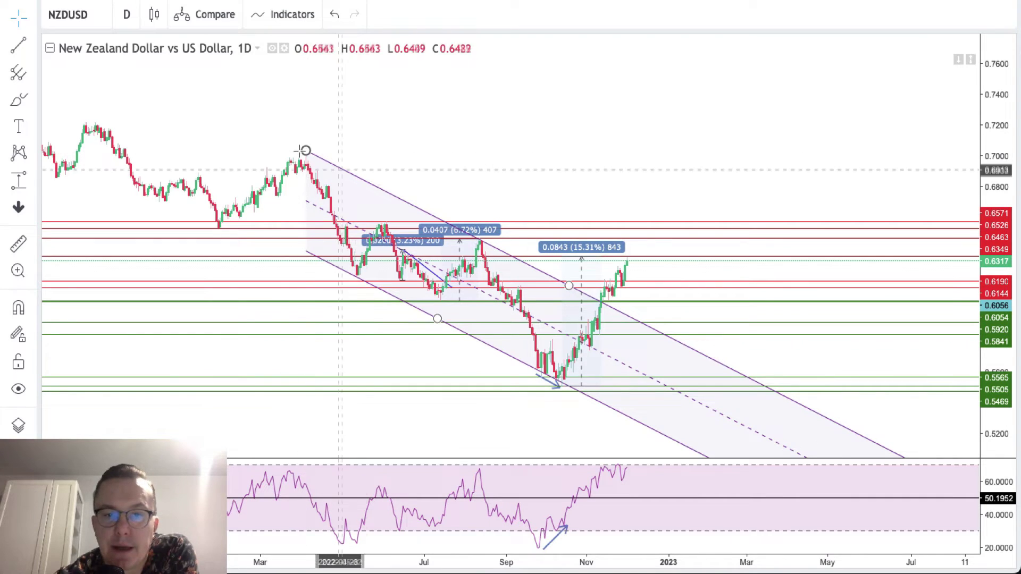
left_click(31, 73)
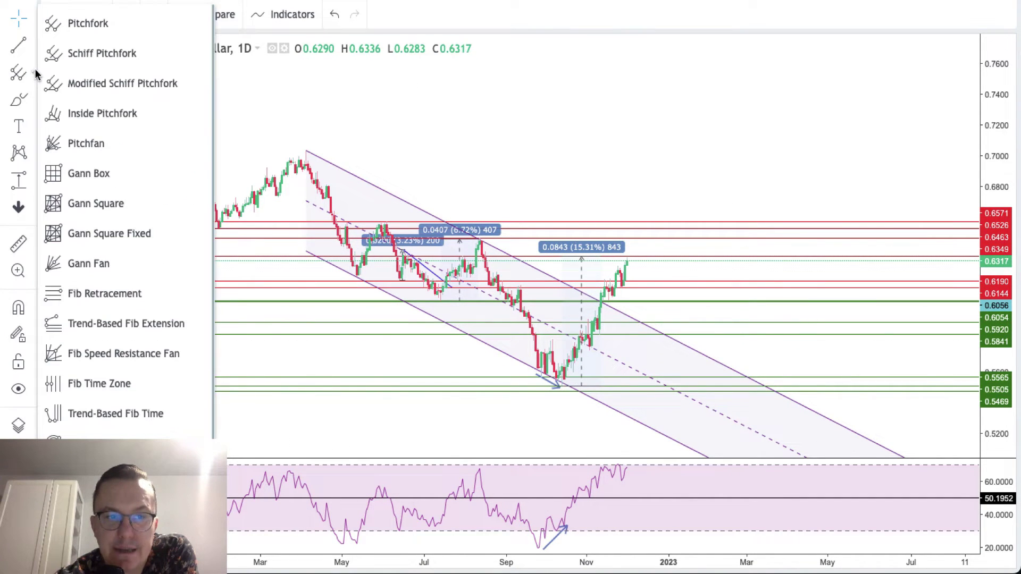
left_click(131, 294)
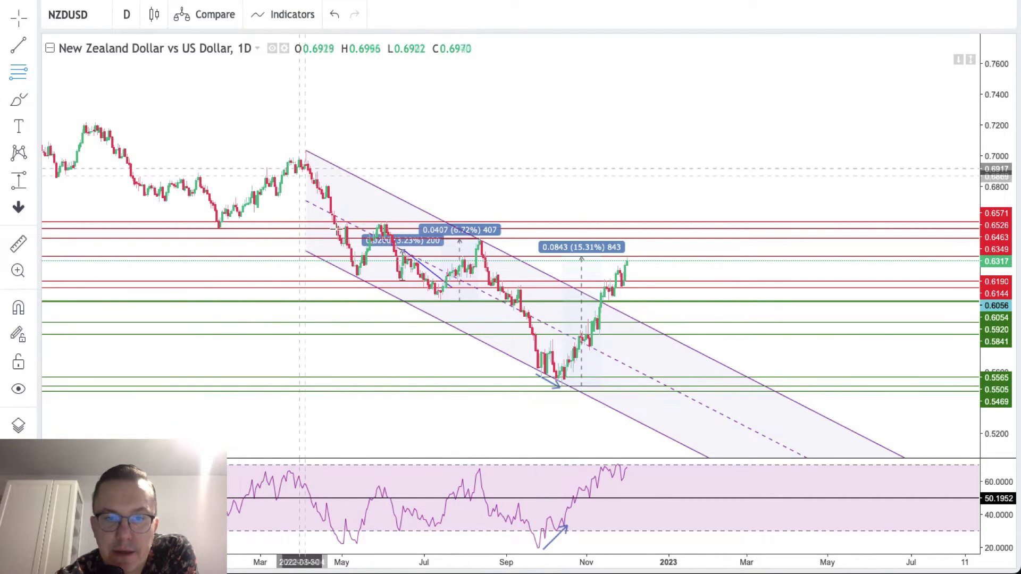
left_click(305, 150)
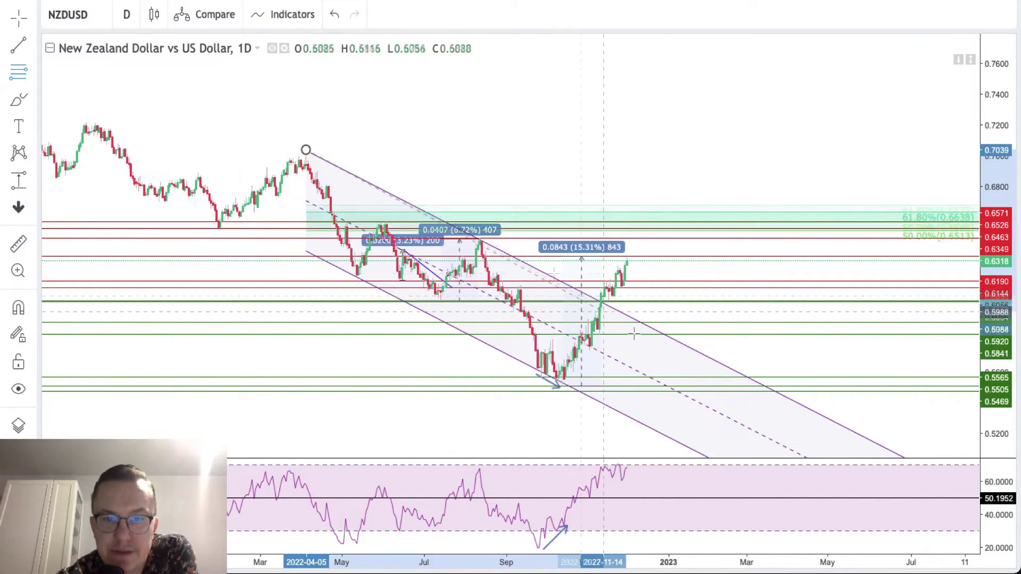
left_click(630, 386)
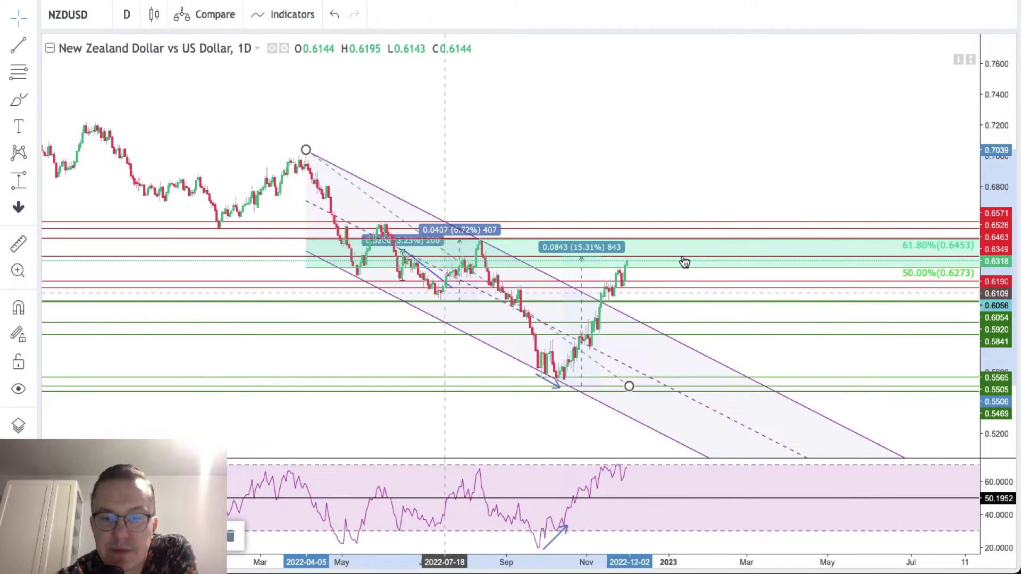
Step: Examine the recent NZDUSD candles against the 50% and 61.8% retracement levels and the nearby resistance lines
left_click(528, 533)
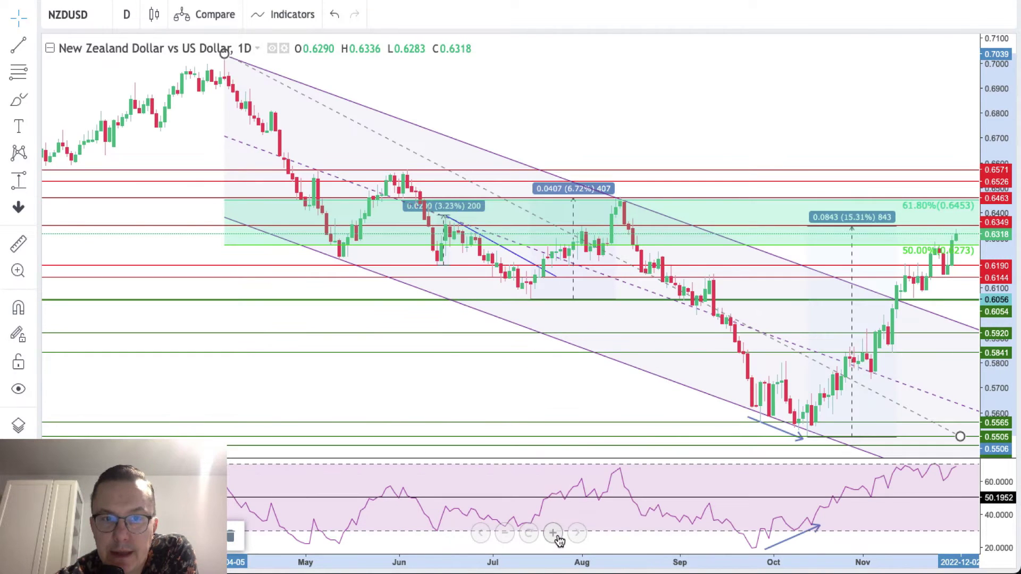
left_click(553, 534)
left_click(553, 533)
left_click(553, 533)
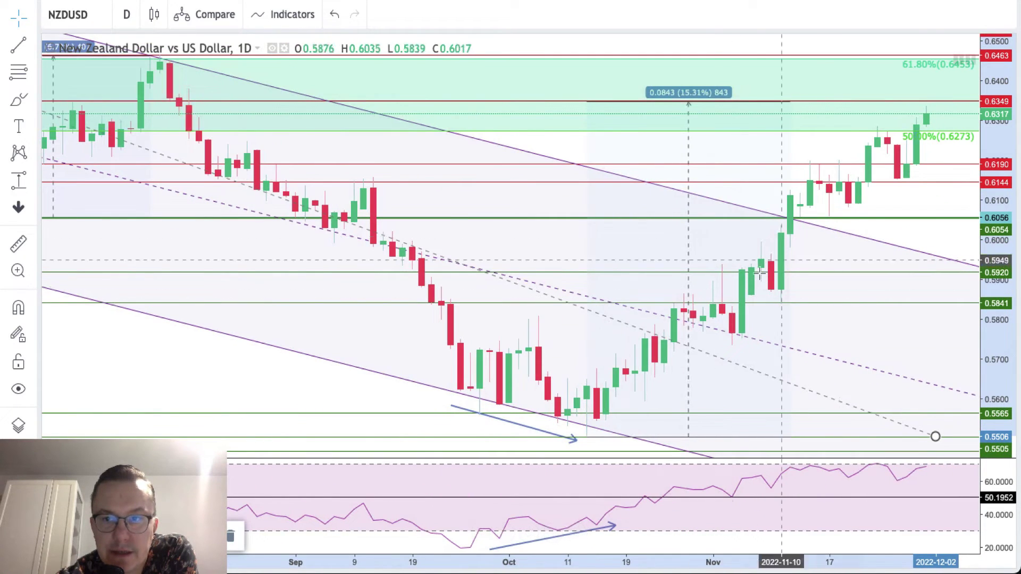
left_click_drag(935, 236, 723, 243)
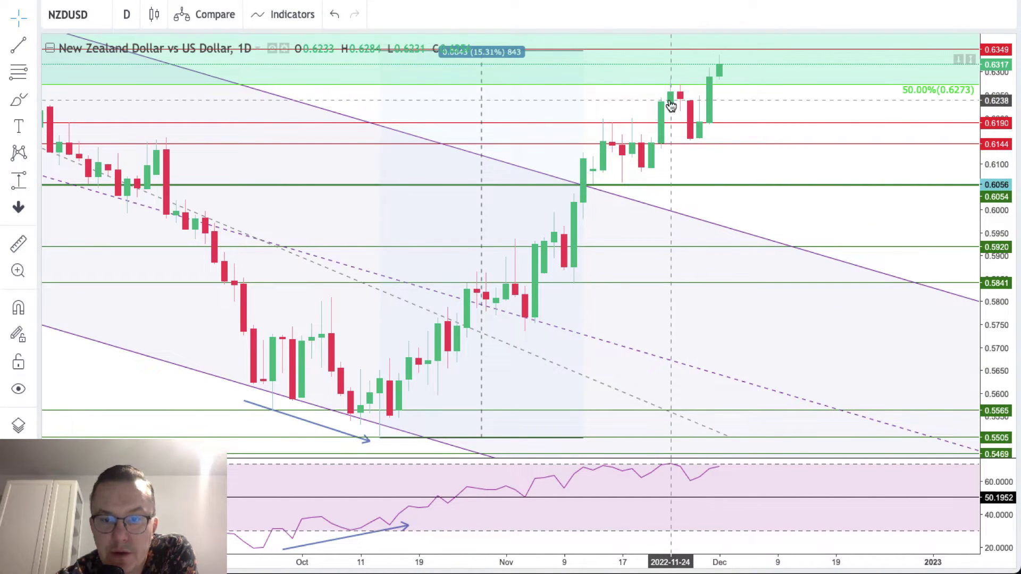
left_click_drag(995, 162, 996, 197)
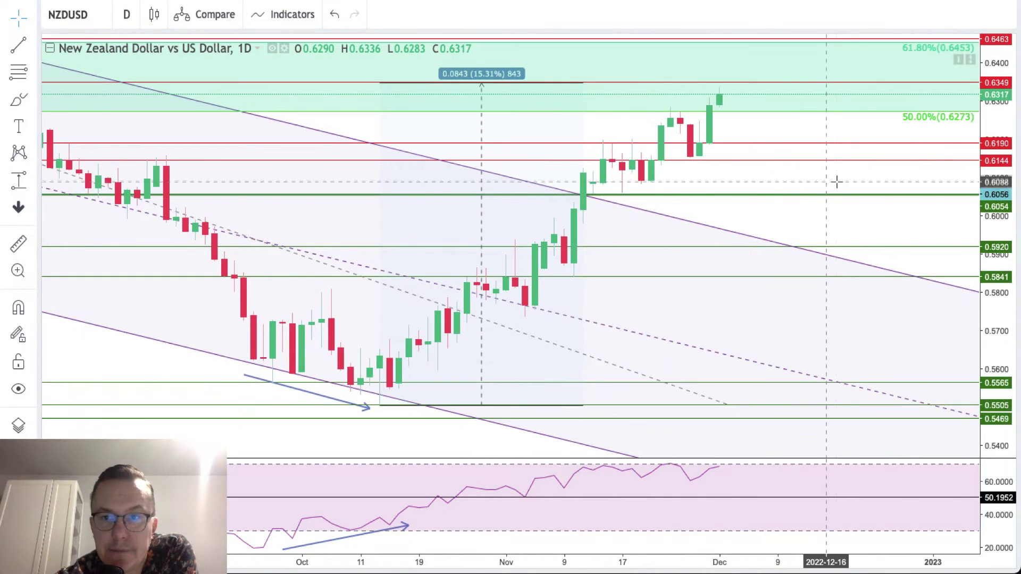
left_click_drag(822, 182, 764, 216)
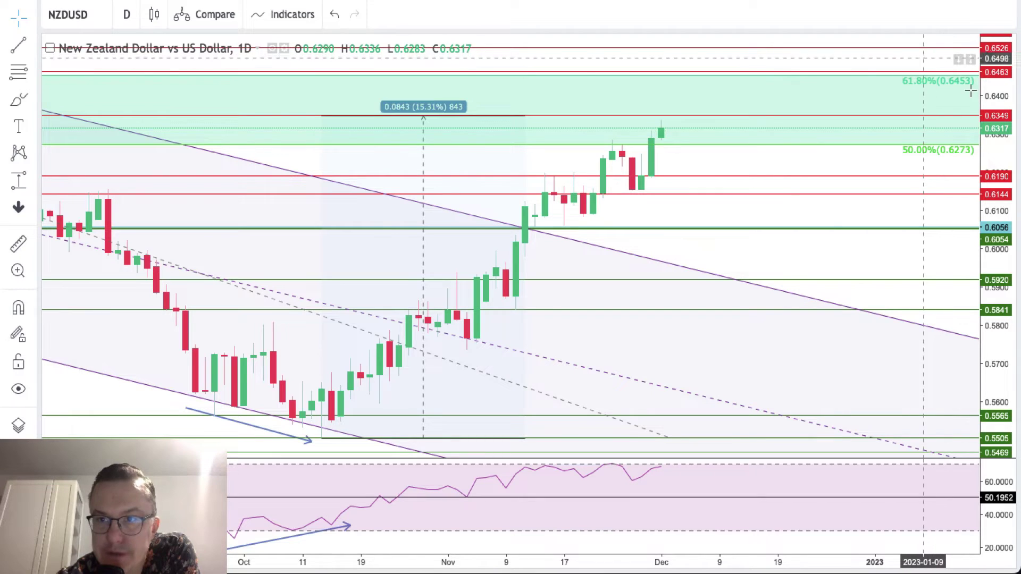
left_click_drag(924, 62, 925, 52)
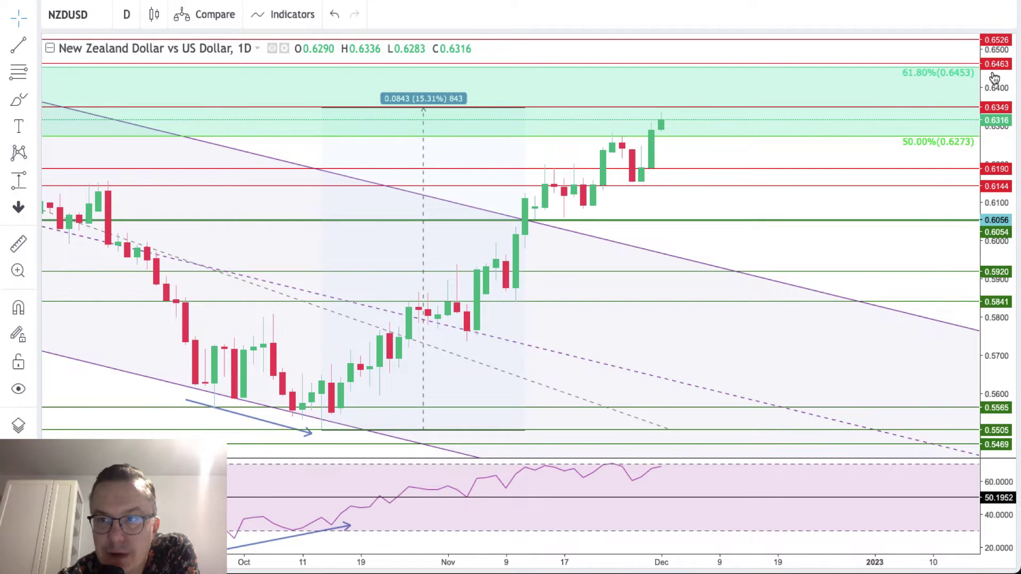
Step: Hide the 0.5 level of the Fib Retracement, leaving only the 0.618 level enabled
left_click(922, 151)
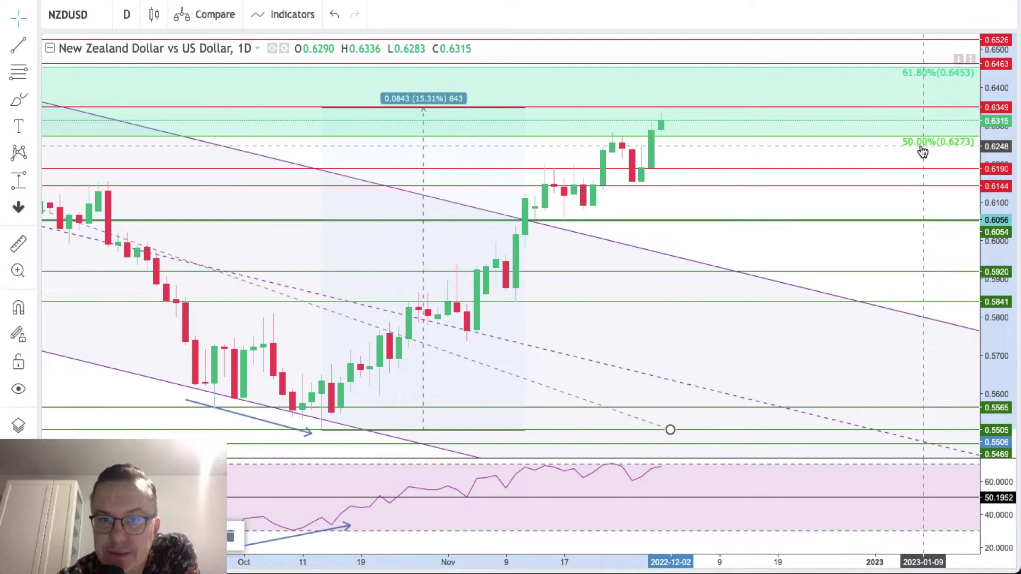
double_click(922, 152)
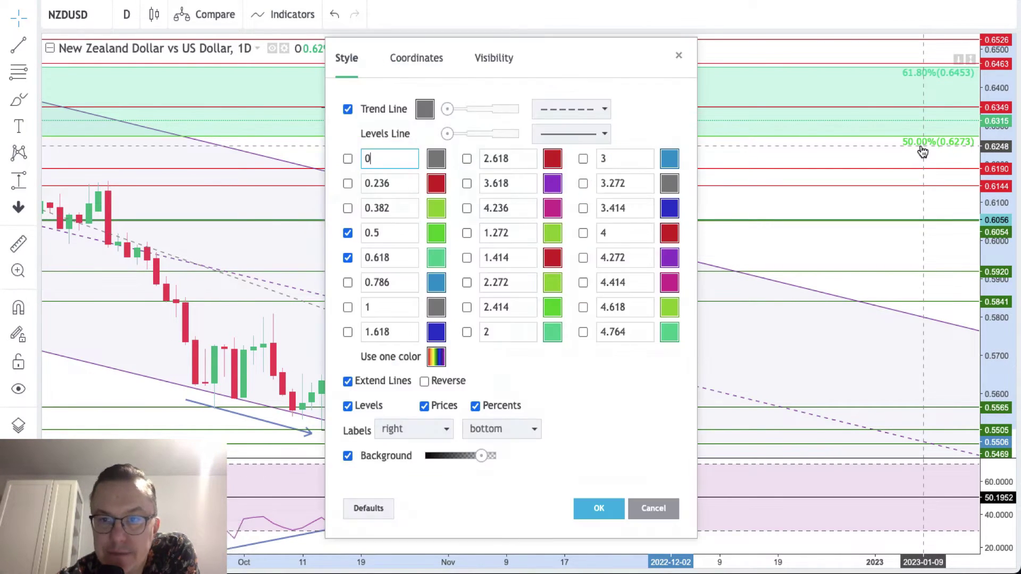
left_click(347, 234)
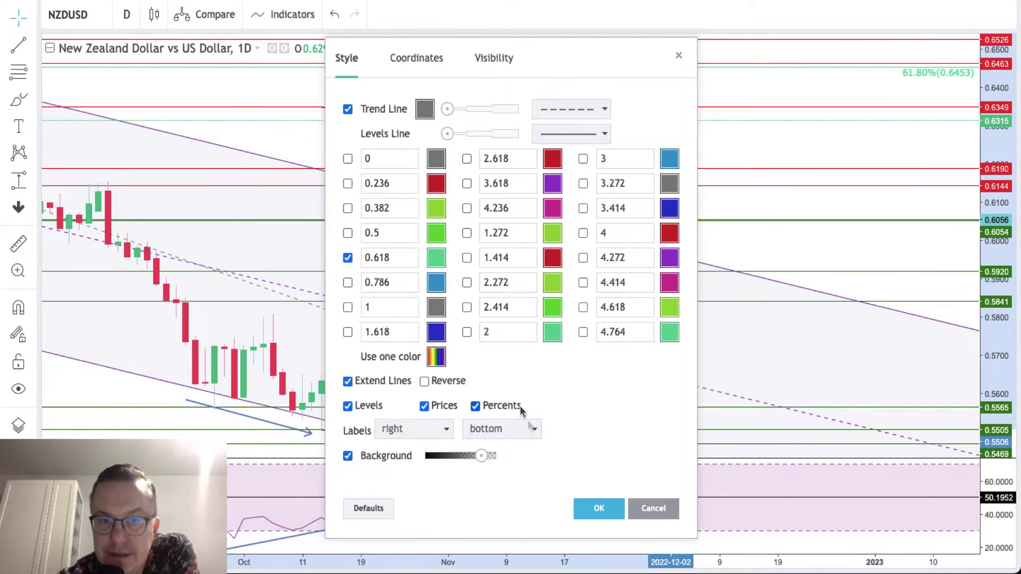
left_click(596, 508)
left_click(802, 142)
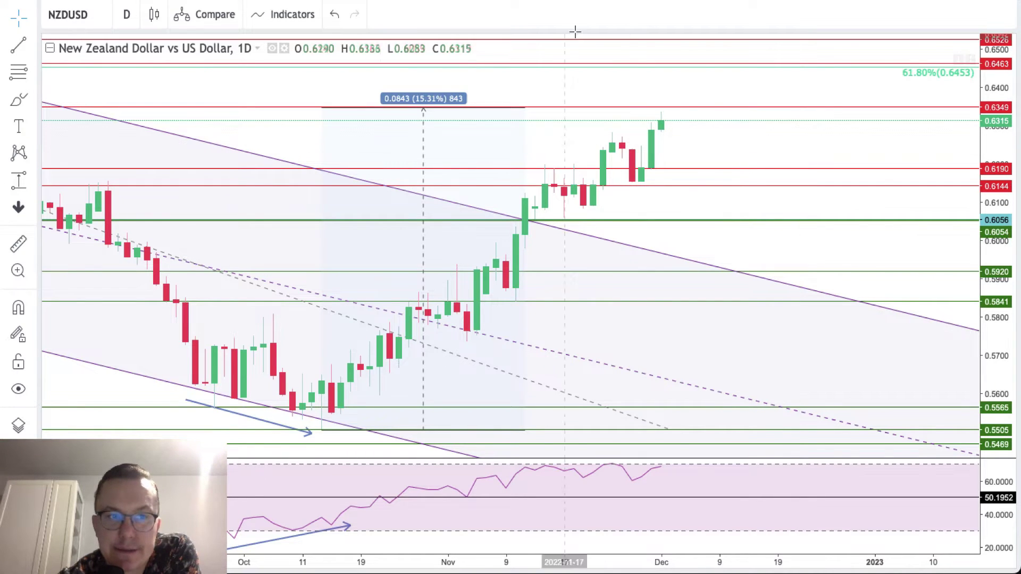
Step: Draw a Parallel Channel on the NZDUSD chart from 0.5504 (2022-10-13) to 0.6311 (2022-12-26), with its upper line through 0.6507 at 2022-12-13
left_click(34, 48)
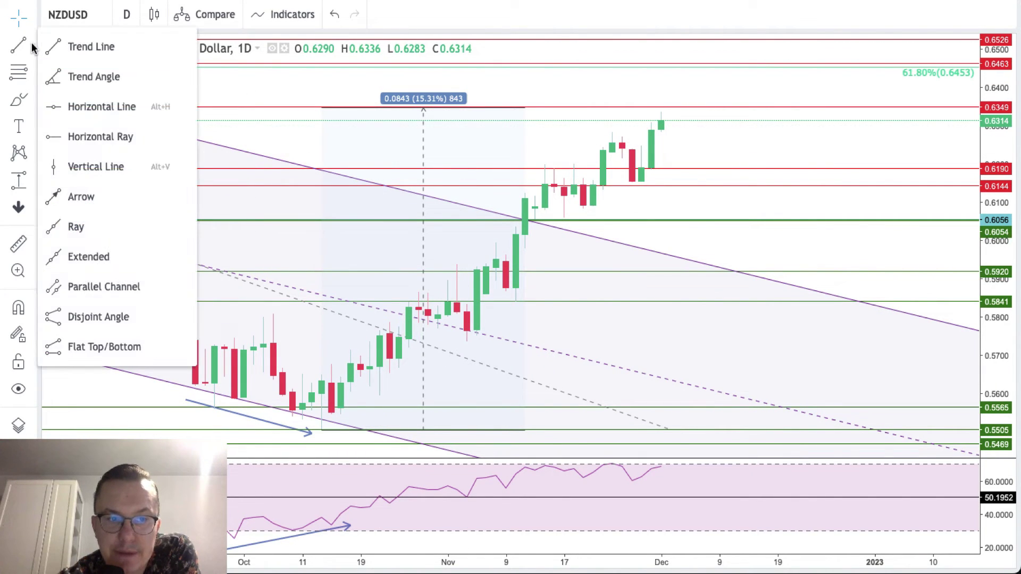
left_click(53, 256)
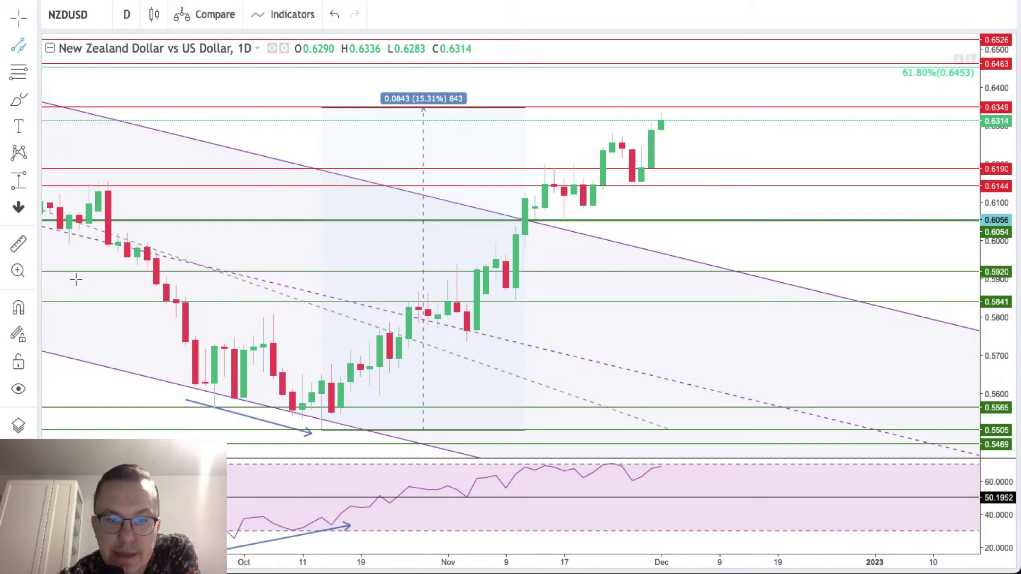
left_click(321, 430)
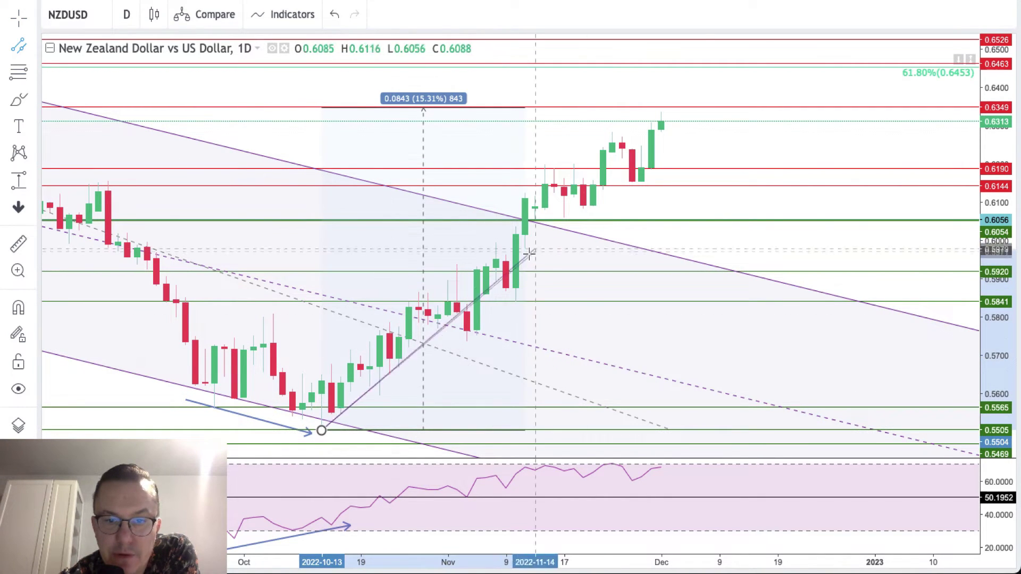
left_click(825, 122)
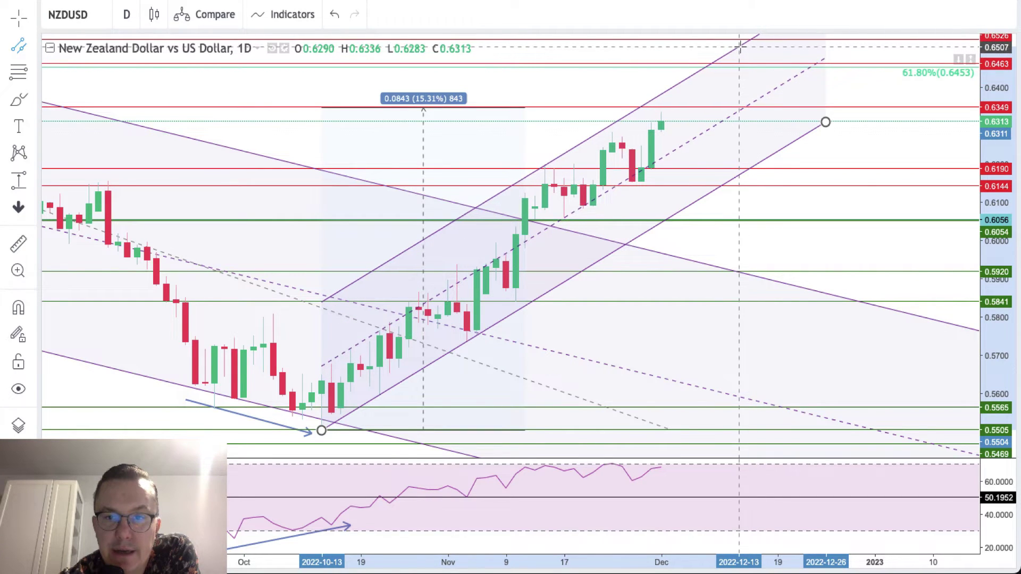
left_click(739, 47)
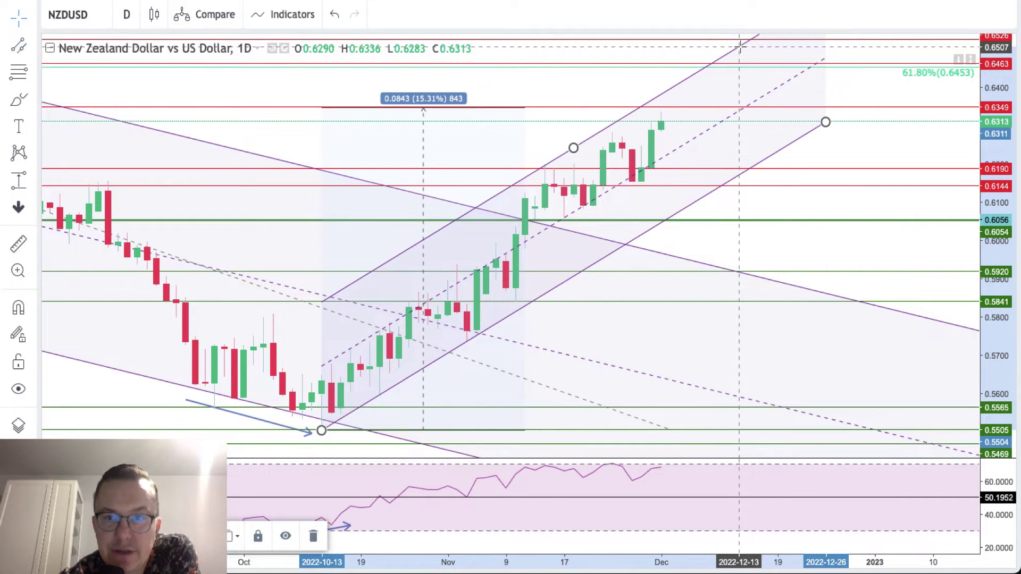
Step: Give the rising NZDUSD channel a yellow background fill and blue border lines
left_click(91, 536)
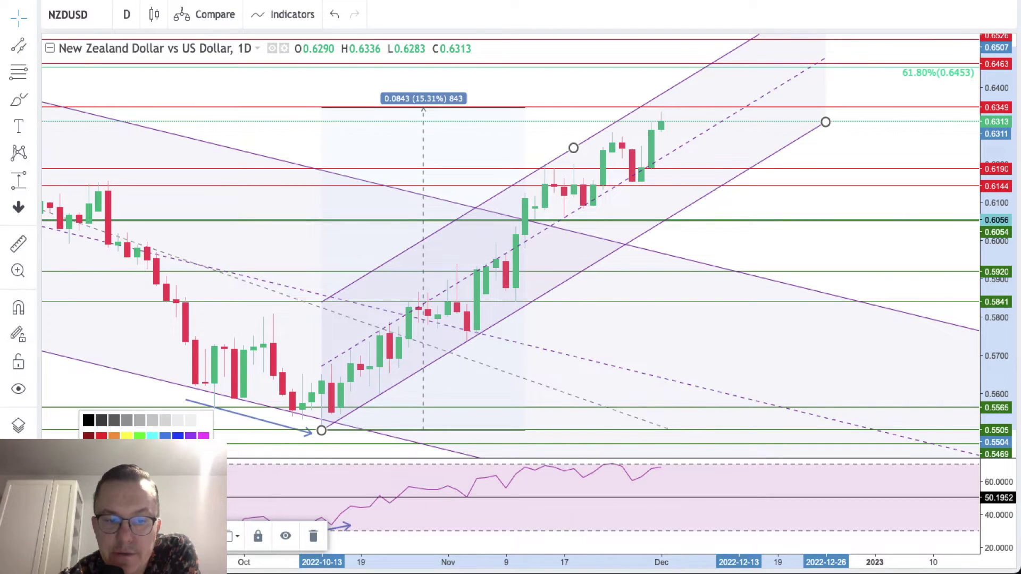
left_click(126, 436)
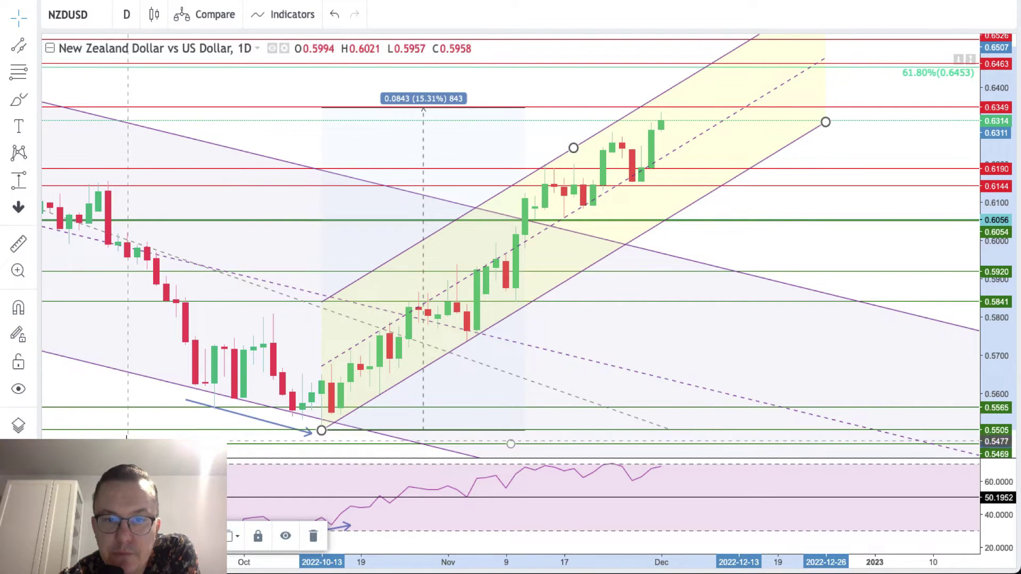
left_click(90, 536)
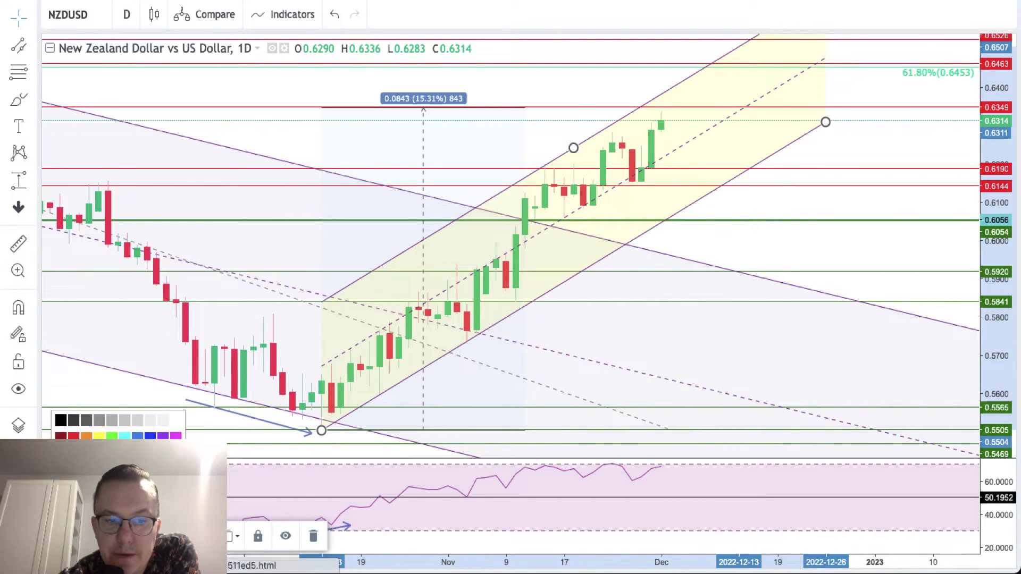
left_click(73, 436)
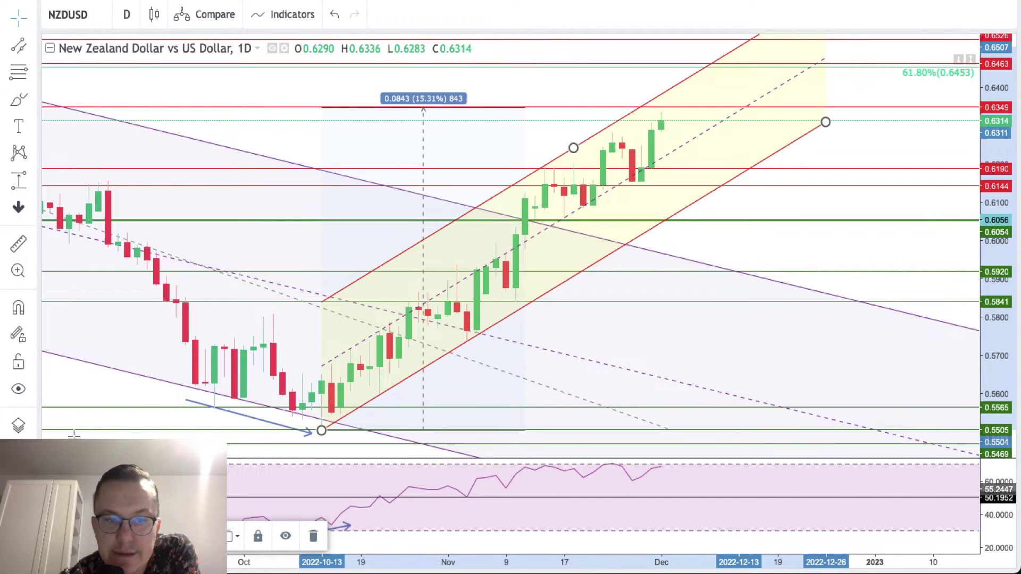
left_click(90, 536)
left_click(149, 436)
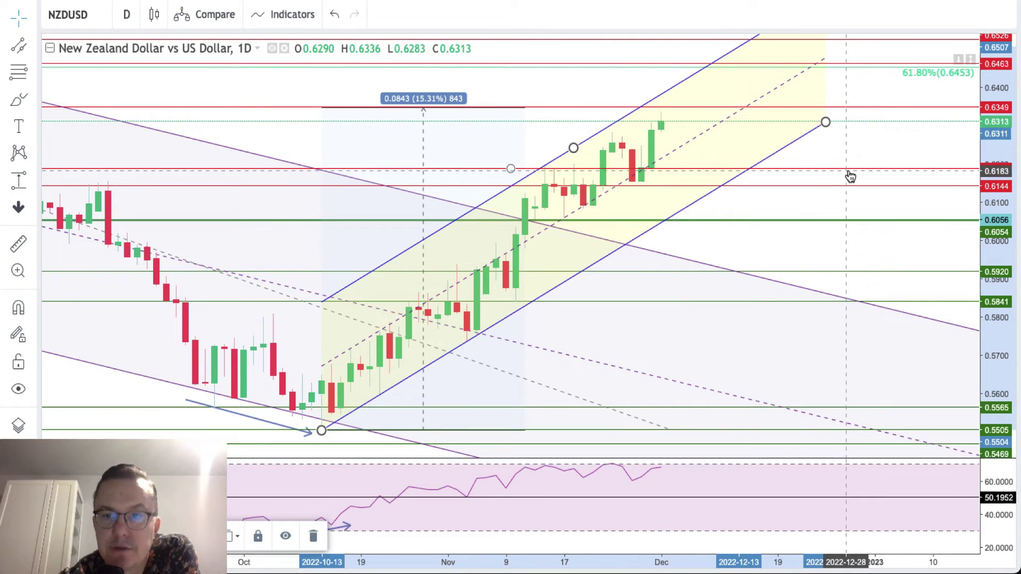
left_click(870, 152)
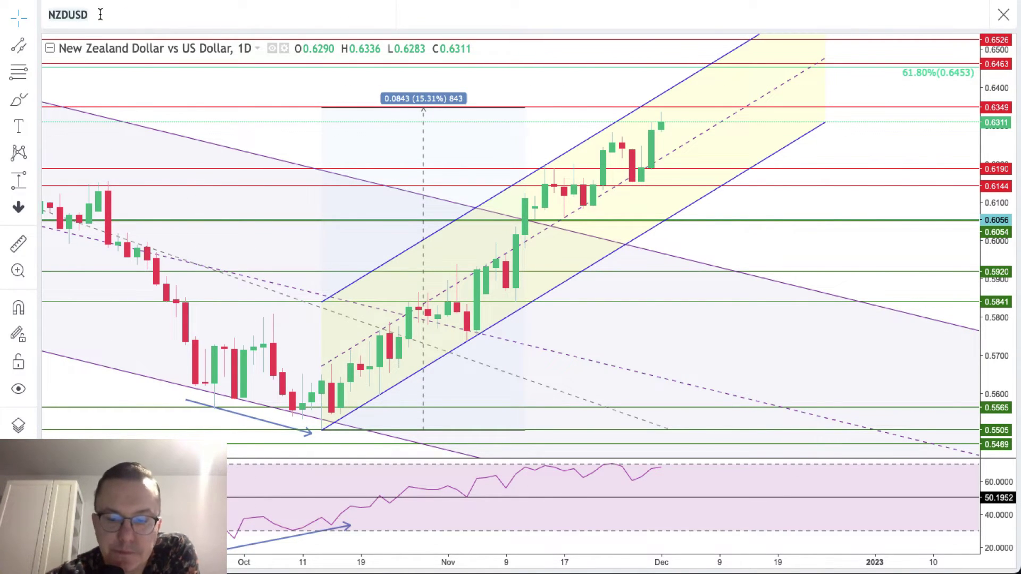
Step: Load the US Dollar Index (#USDX) daily chart
type("USDX")
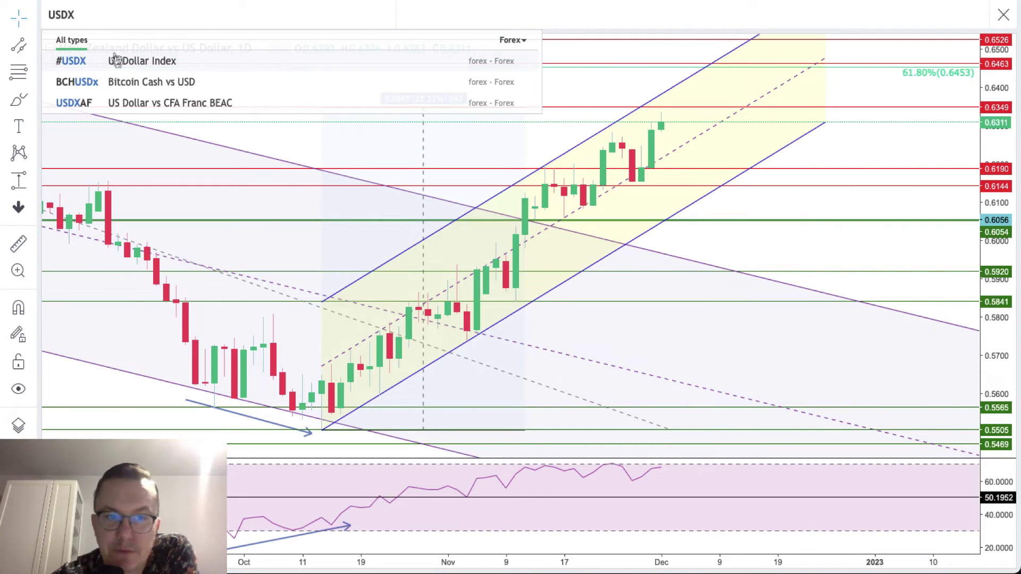
left_click(118, 64)
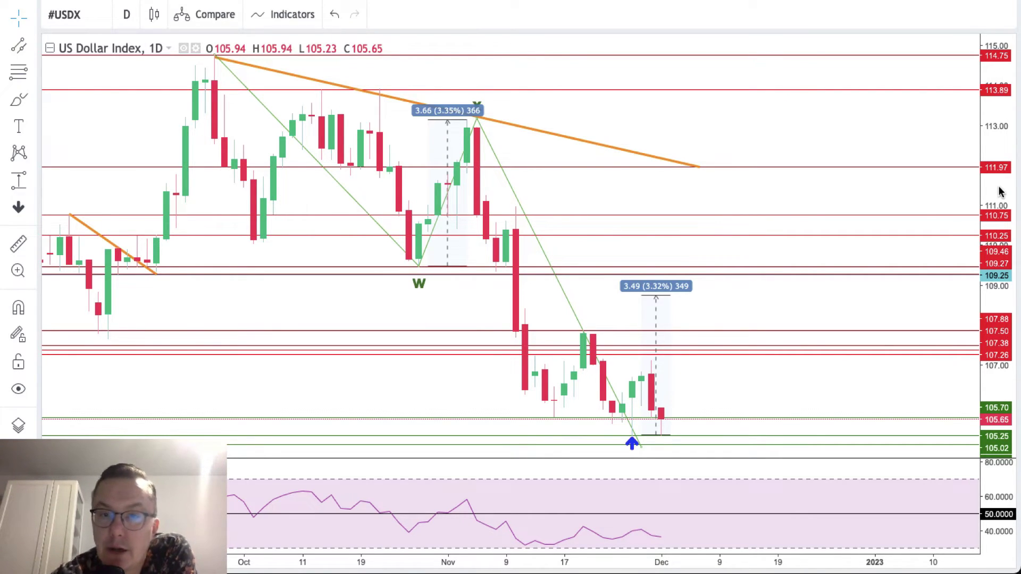
left_click_drag(999, 187, 998, 221)
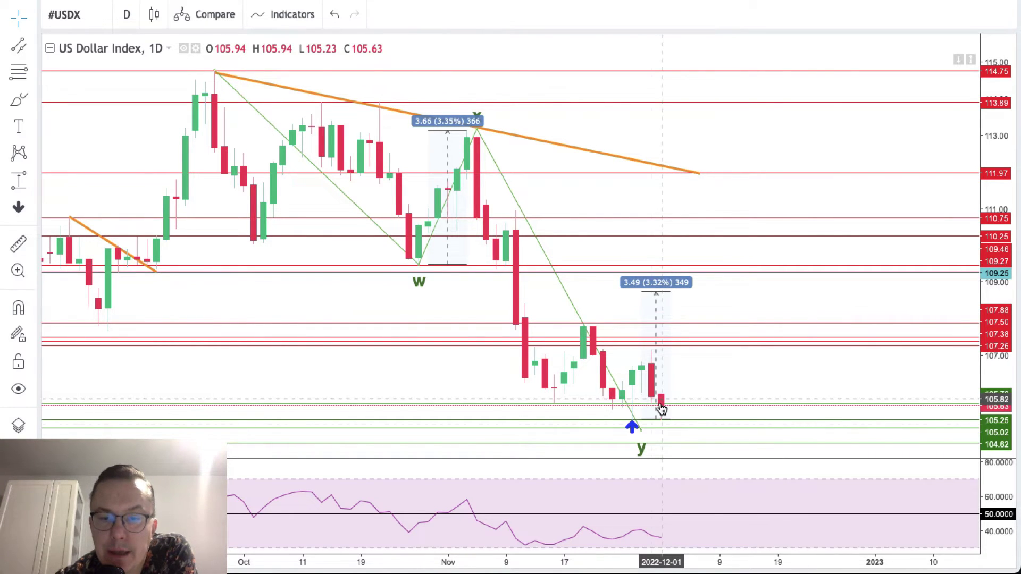
Step: Move the blue up arrow just past the 2022-12-01 candle, at the 105.02 support line
left_click(631, 426)
mouse_move(634, 428)
left_mouse_down()
mouse_move(633, 441)
mouse_move(660, 441)
mouse_move(680, 428)
left_mouse_up()
left_click(365, 303)
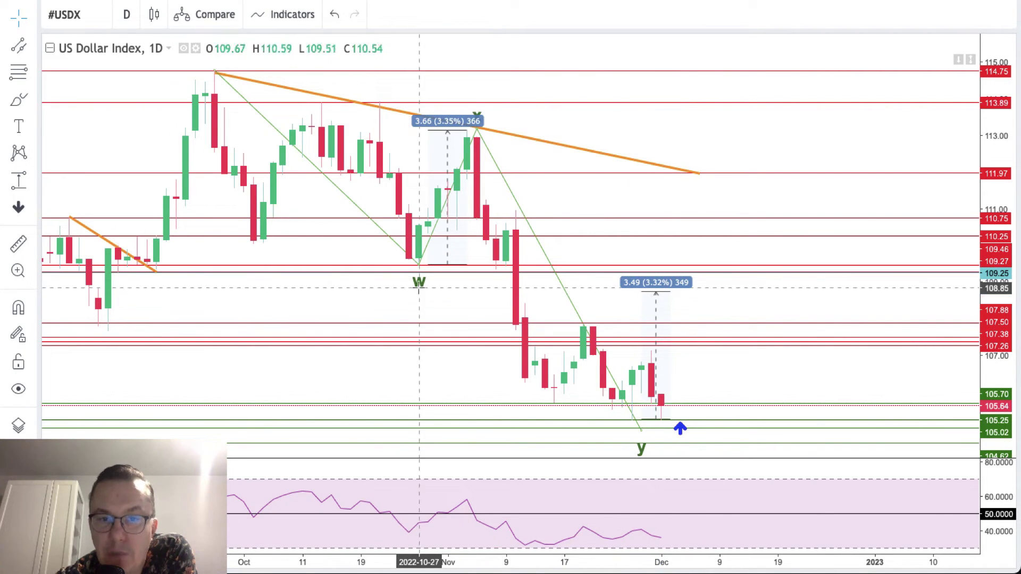
Step: Examine the US Dollar Index's w-x-y decline against its preceding long-term uptrend and the support lines down to 101.29
left_click(476, 120)
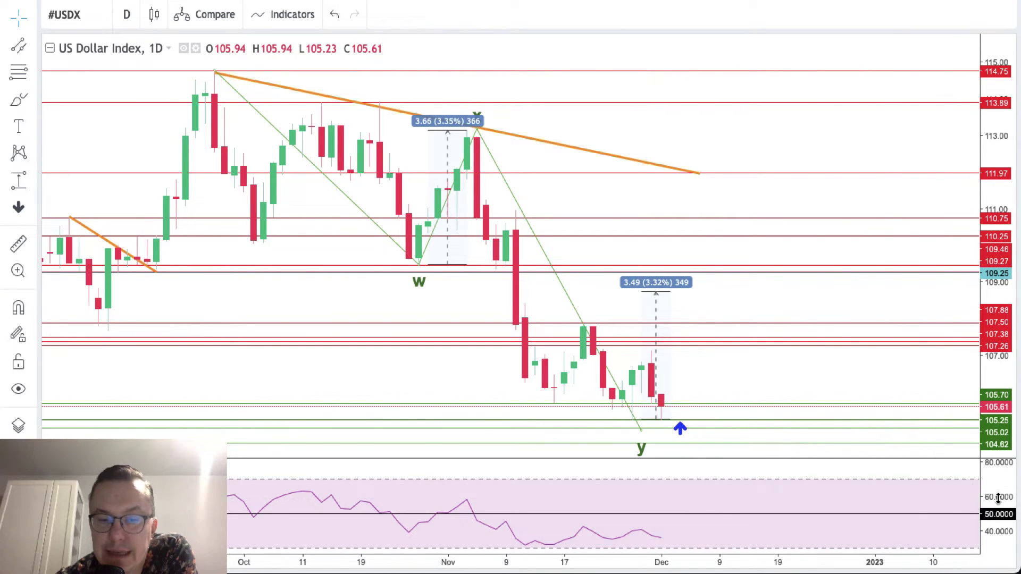
left_click_drag(797, 376, 813, 371)
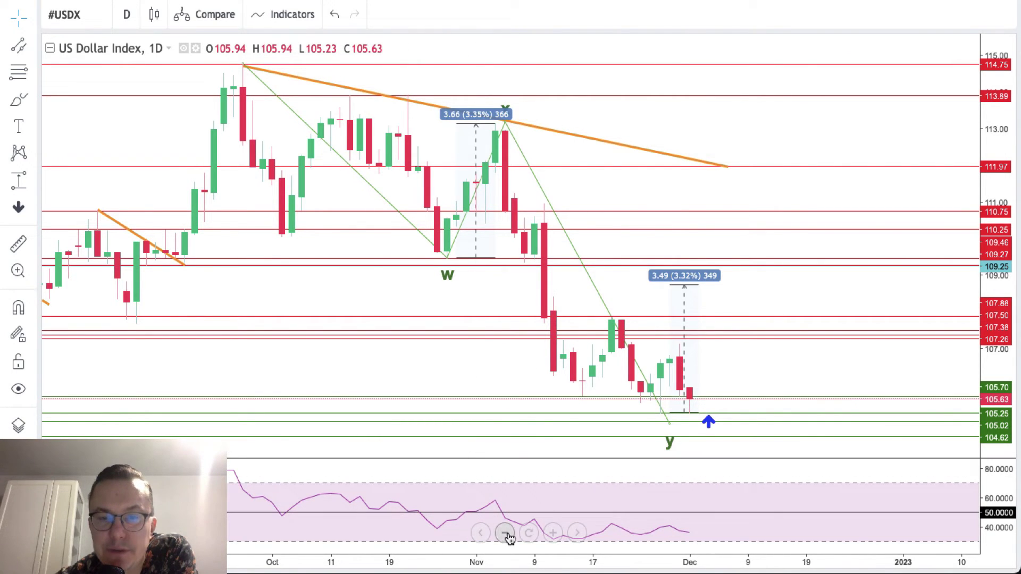
left_click(506, 533)
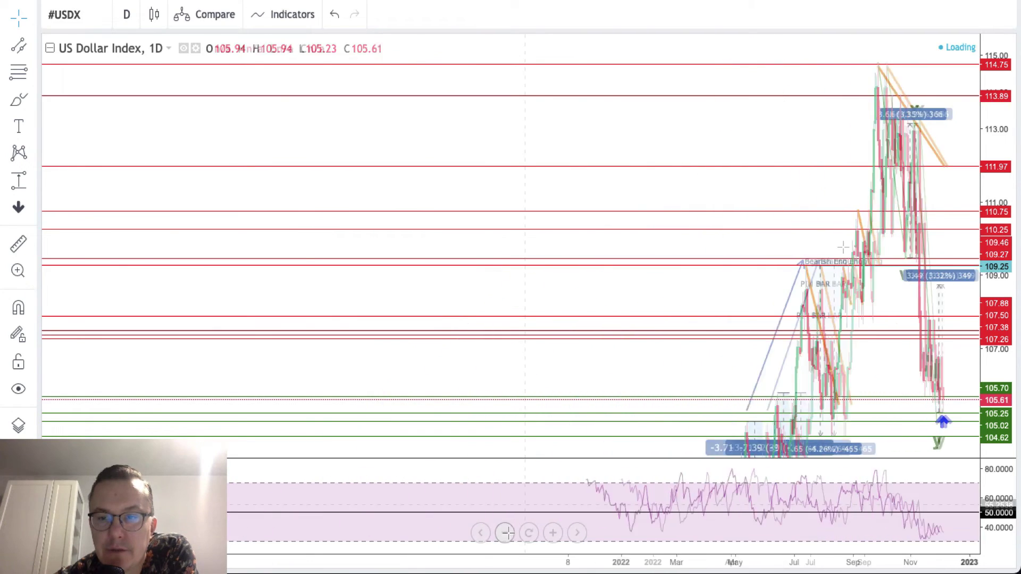
left_click_drag(1002, 139, 1003, 234)
left_click_drag(748, 200, 511, 96)
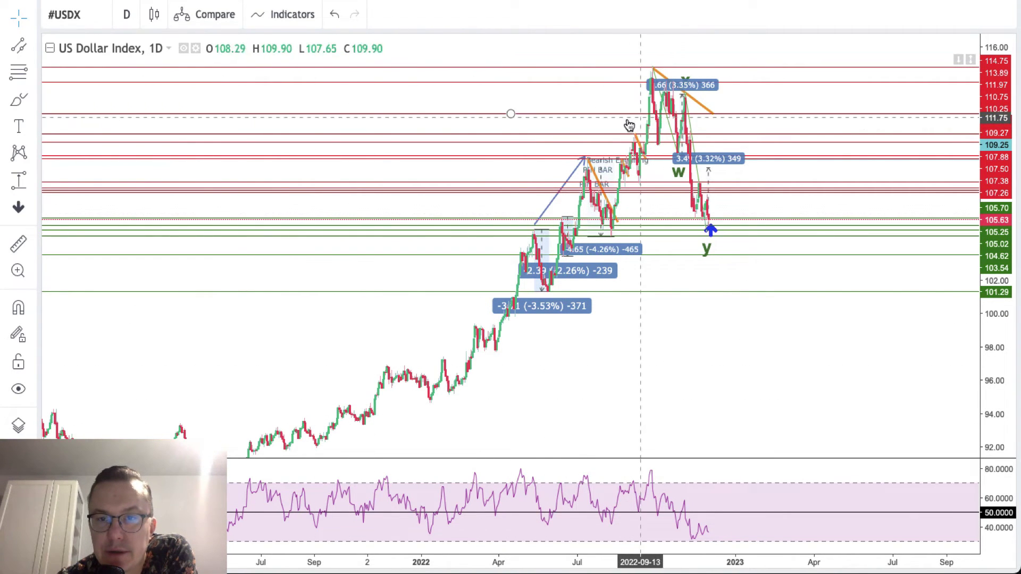
left_click(711, 228)
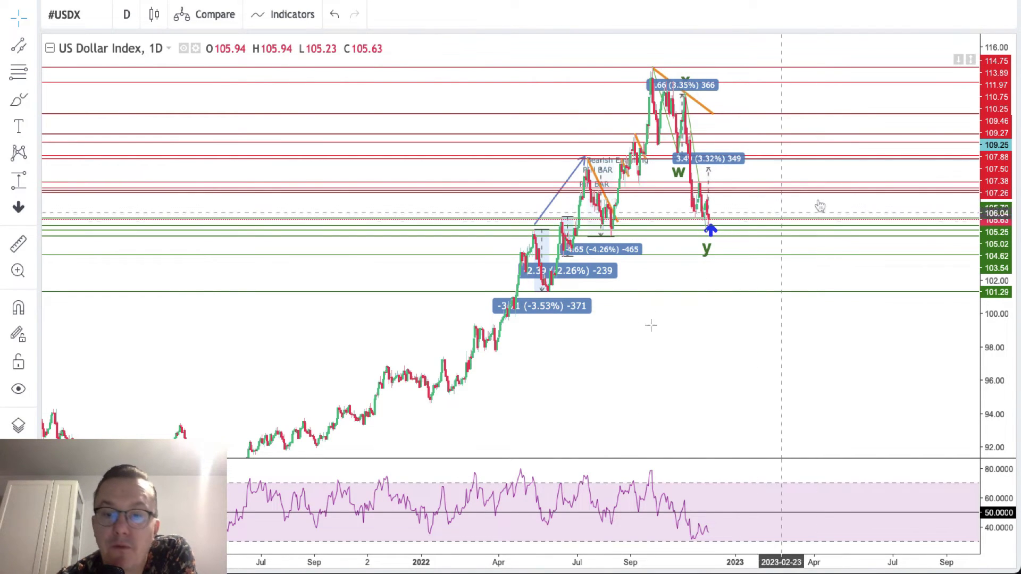
mouse_move(513, 540)
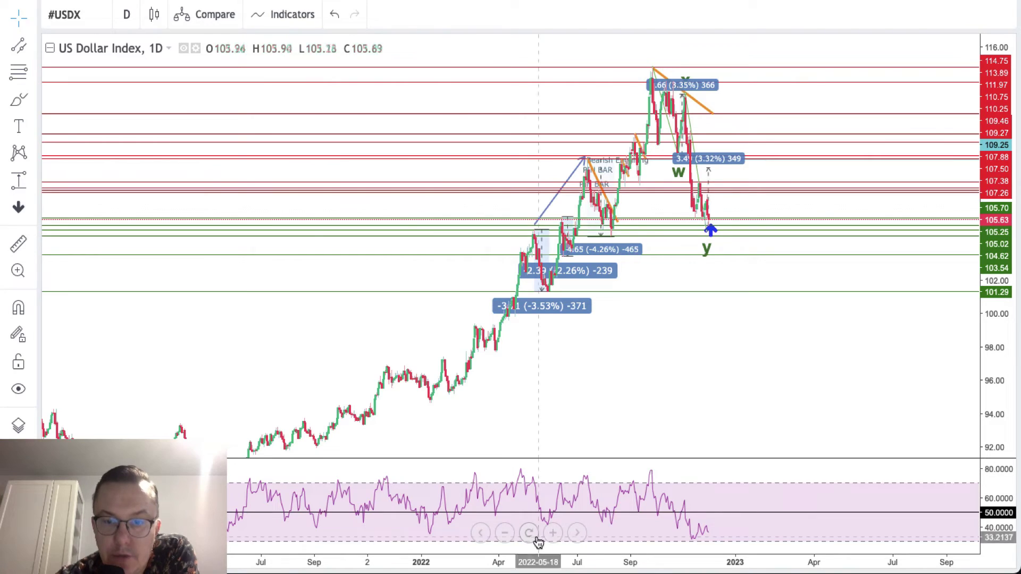
left_click(553, 533)
left_click(553, 533)
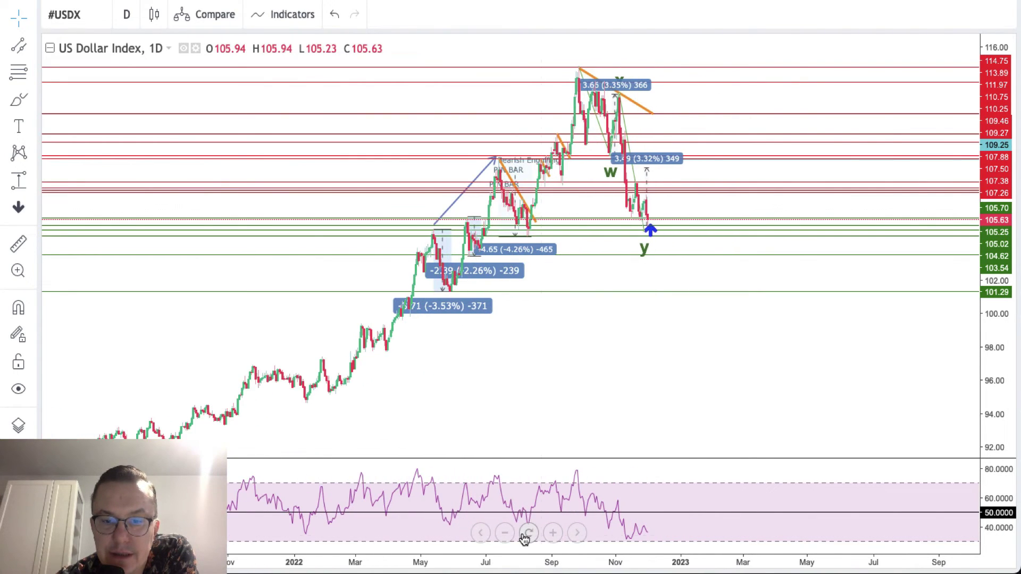
left_click(529, 533)
left_click_drag(744, 390, 521, 412)
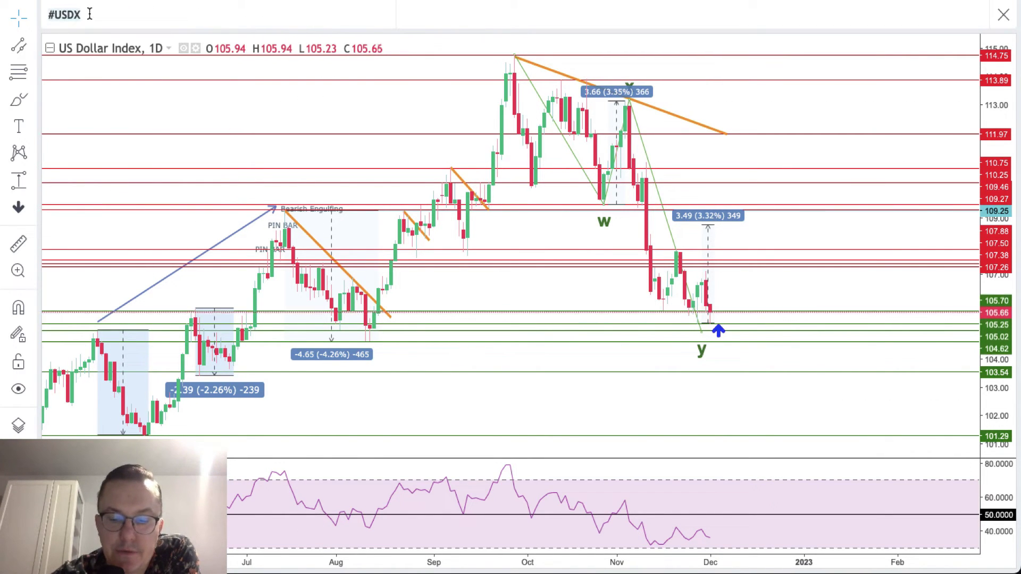
Step: Load the #Bitcoin chart and set its timeframe to 4 hours
left_click(89, 14)
type("BIT")
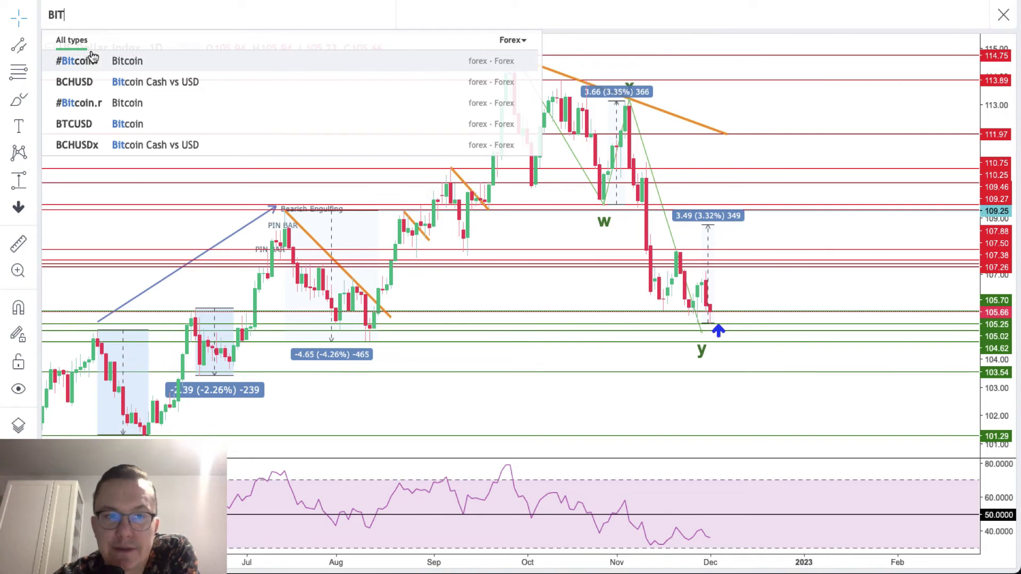
left_click(92, 63)
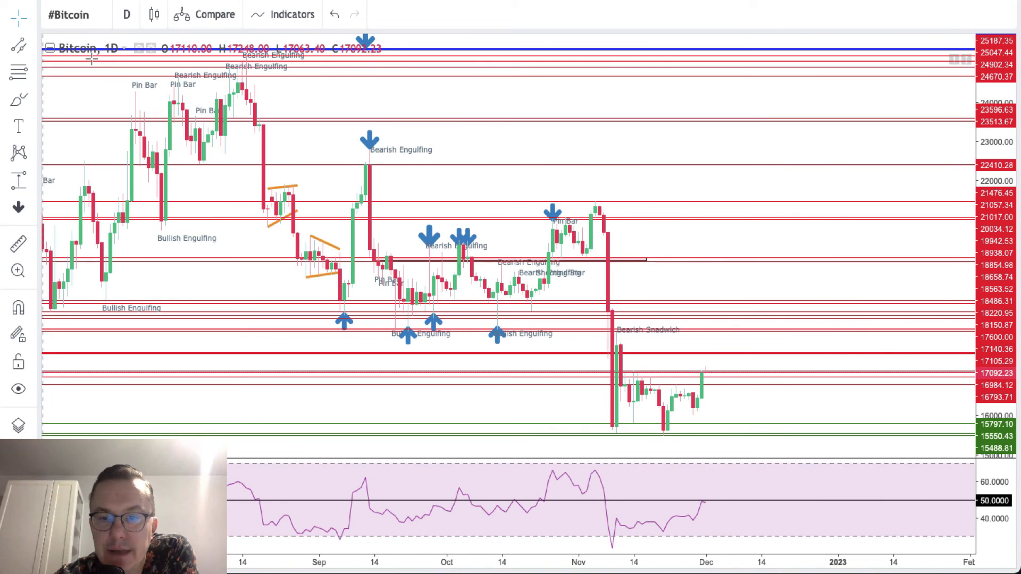
left_click(126, 15)
left_click(147, 174)
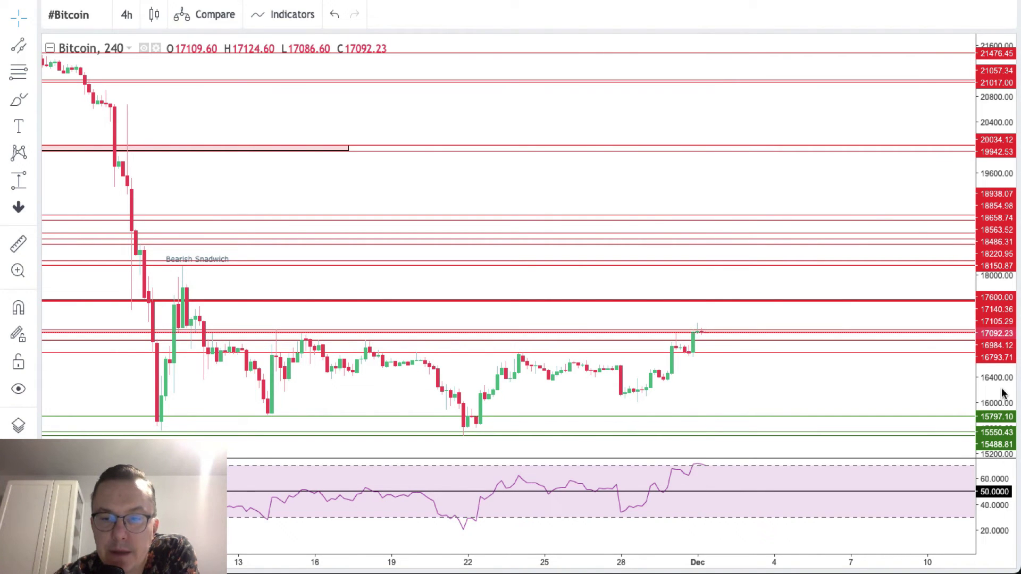
Step: Draw a Trend-Based Fib Extension on Bitcoin from 15481.60 (2022-11-21) to 16788.08 (2022-11-24) and back to 16037.55 (2022-11-28)
scroll(1002, 393, "up", 5)
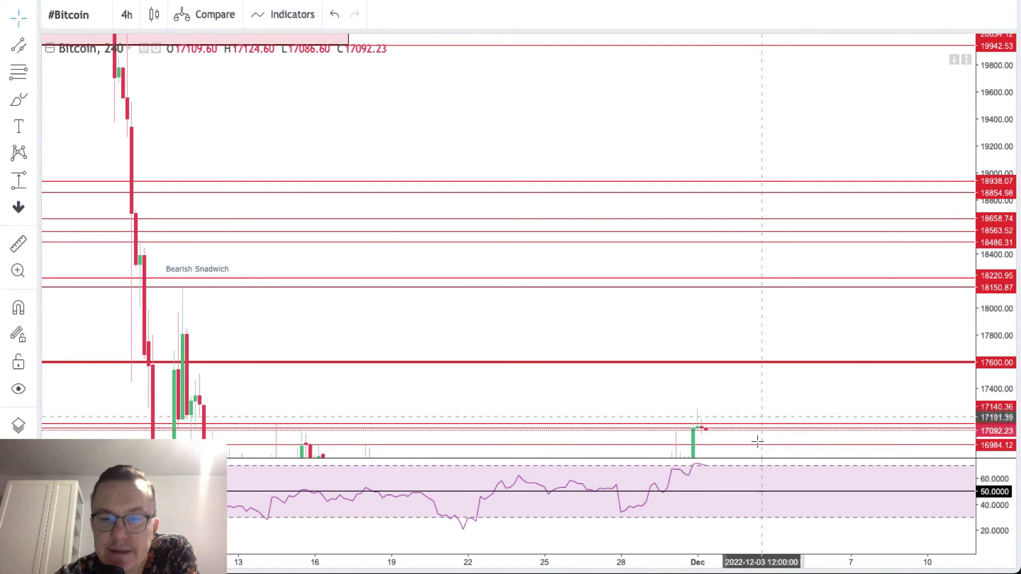
left_click_drag(770, 397, 735, 162)
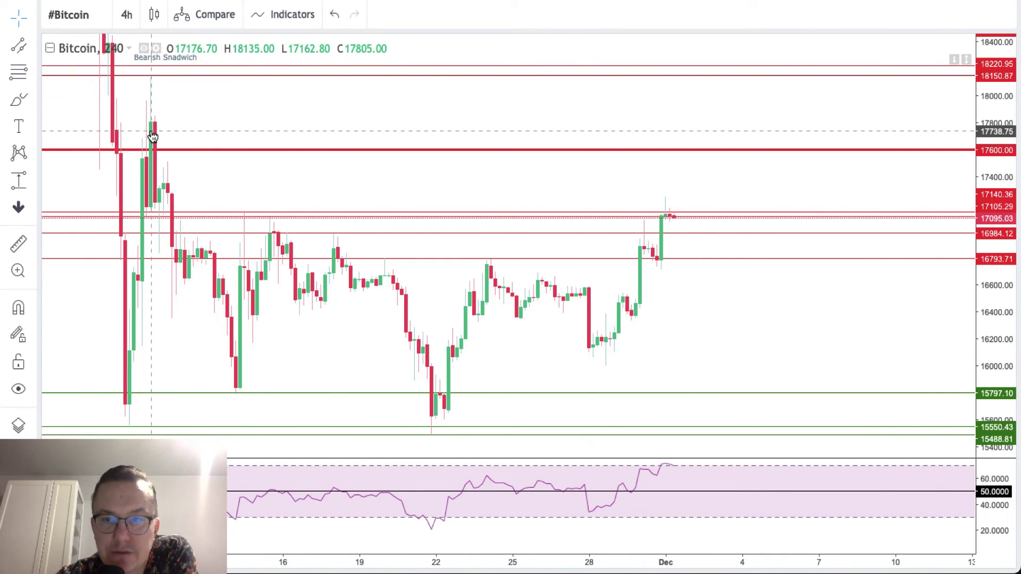
left_click(29, 76)
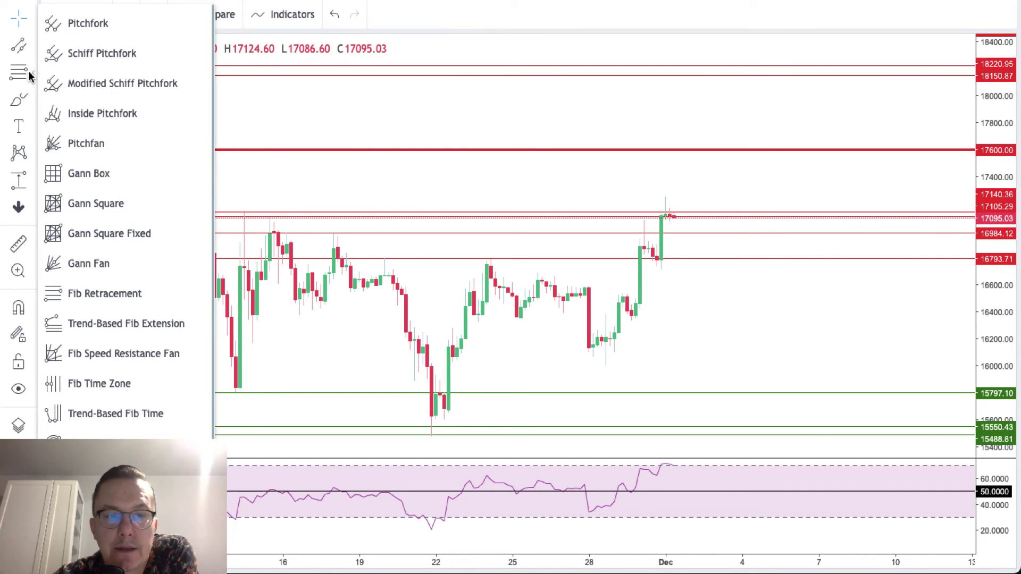
left_click(101, 321)
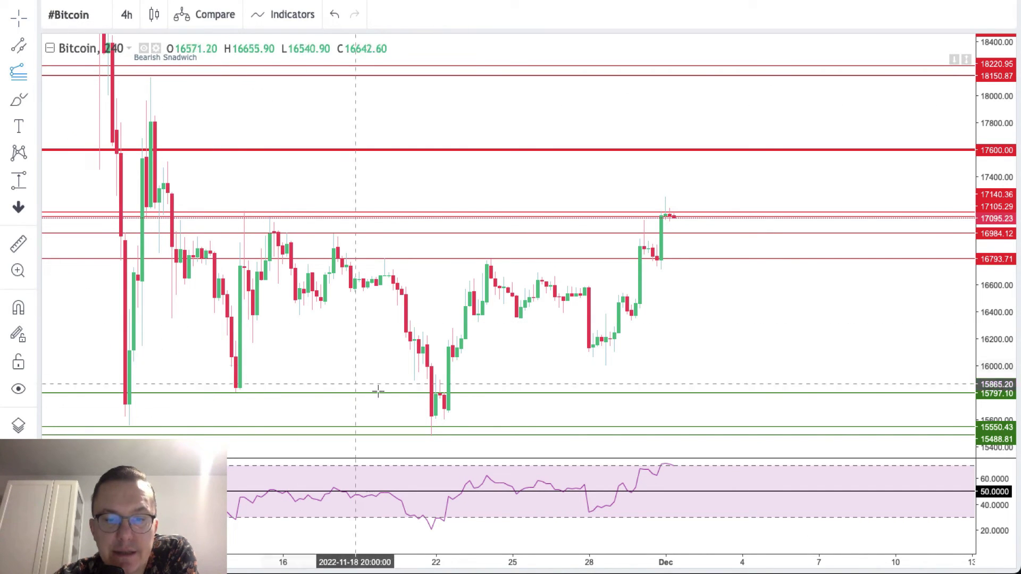
left_click(431, 436)
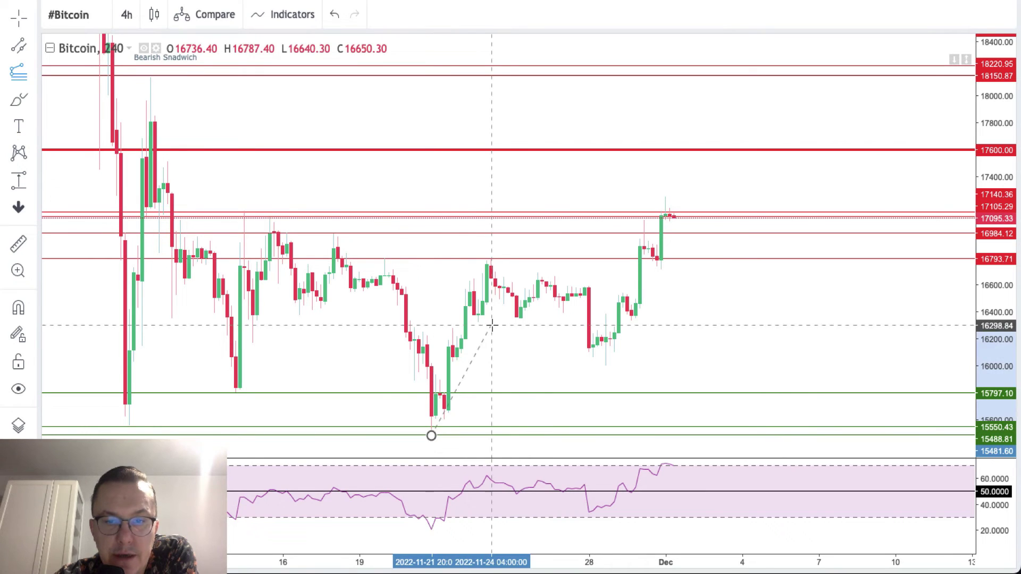
left_click(490, 259)
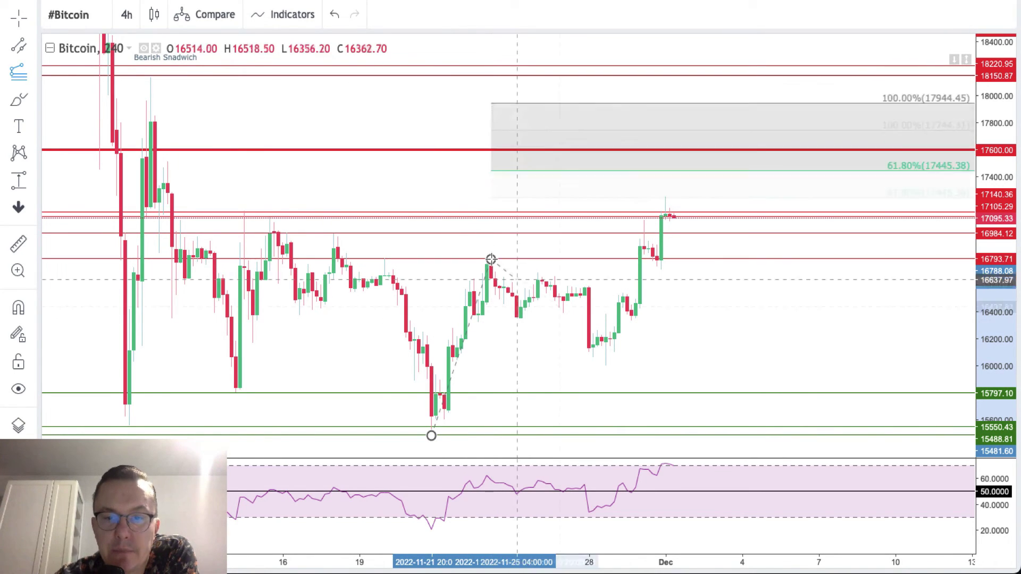
left_click(605, 360)
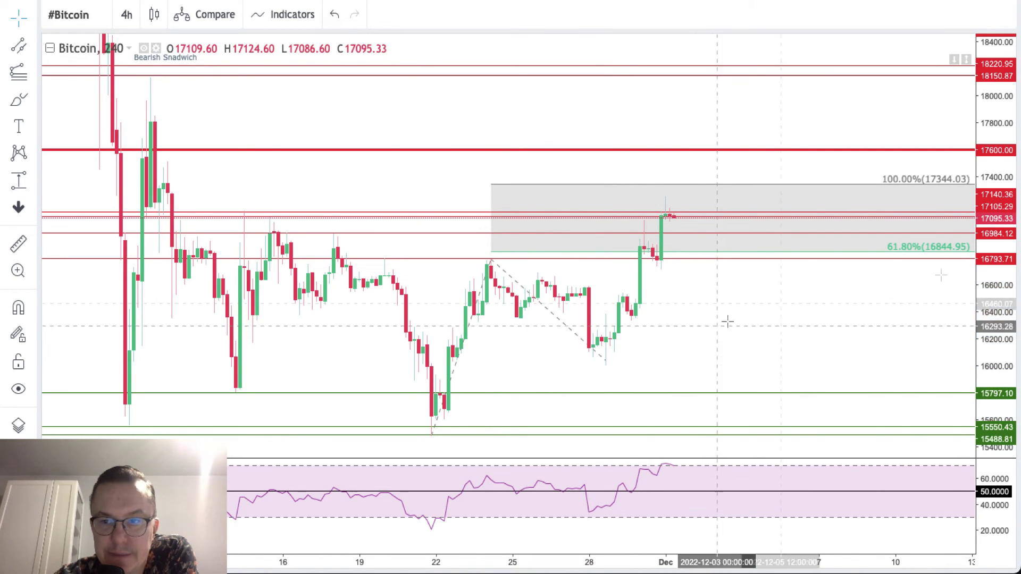
Step: Hide the 61.80% level of the Bitcoin Fib Extension, leaving only the 100% level enabled
left_click(906, 260)
double_click(906, 255)
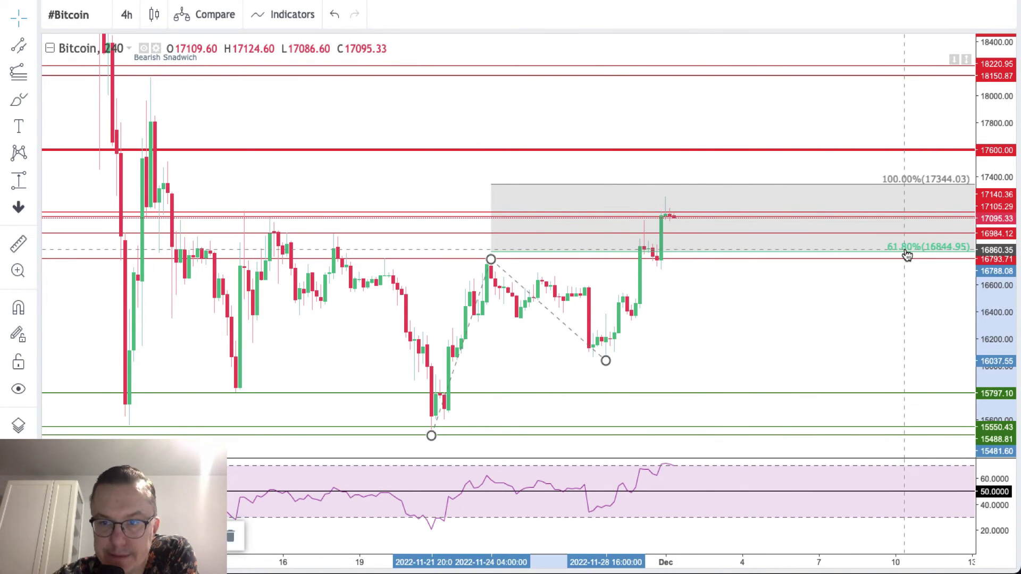
left_click(347, 258)
left_click(585, 510)
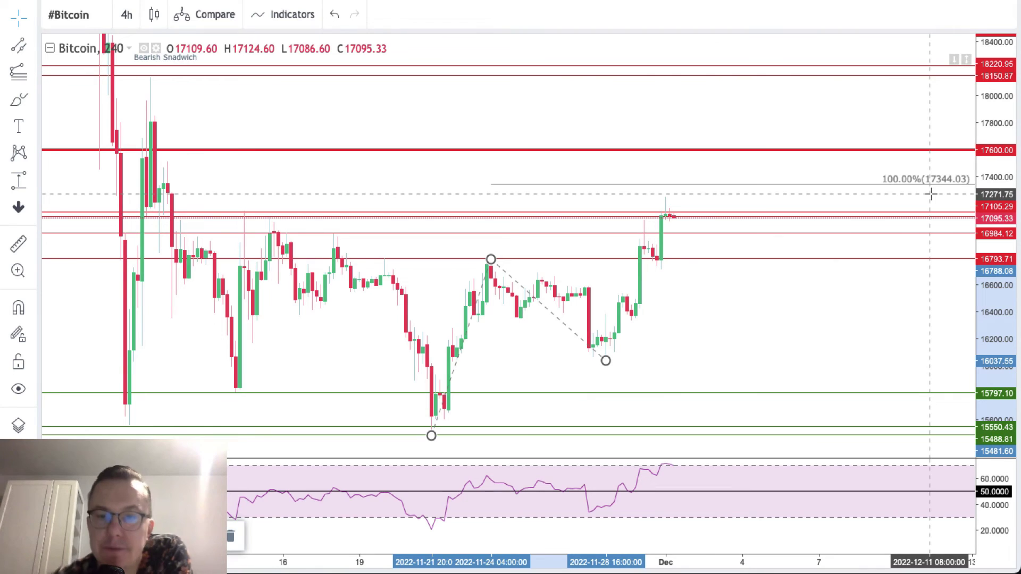
left_click(865, 302)
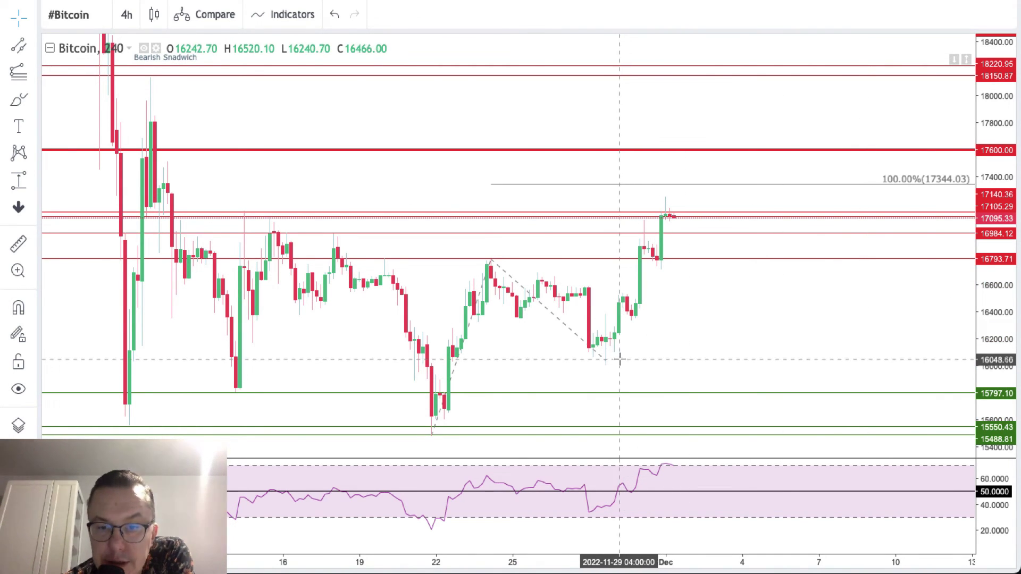
left_click_drag(606, 362, 634, 363)
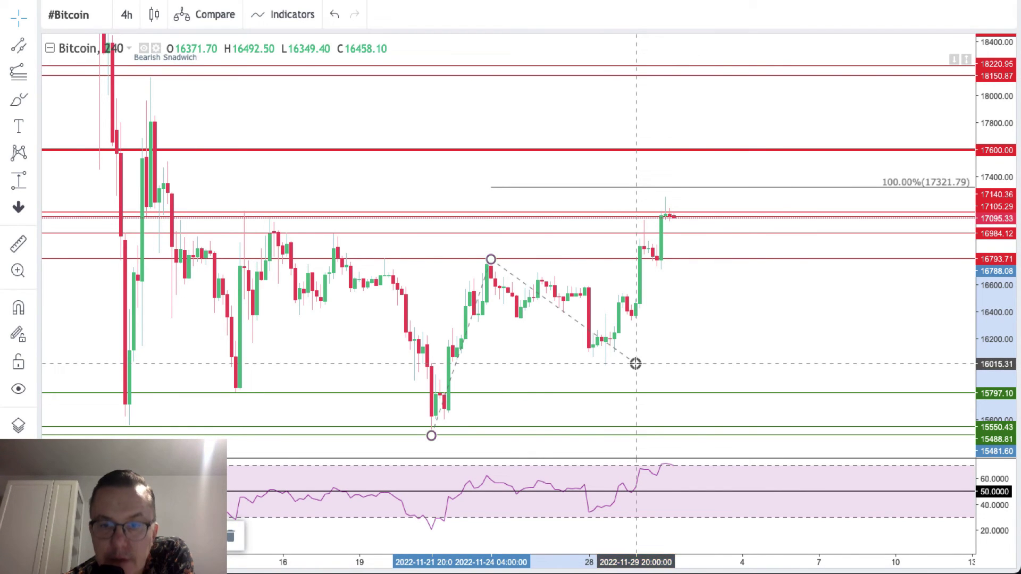
left_click(712, 350)
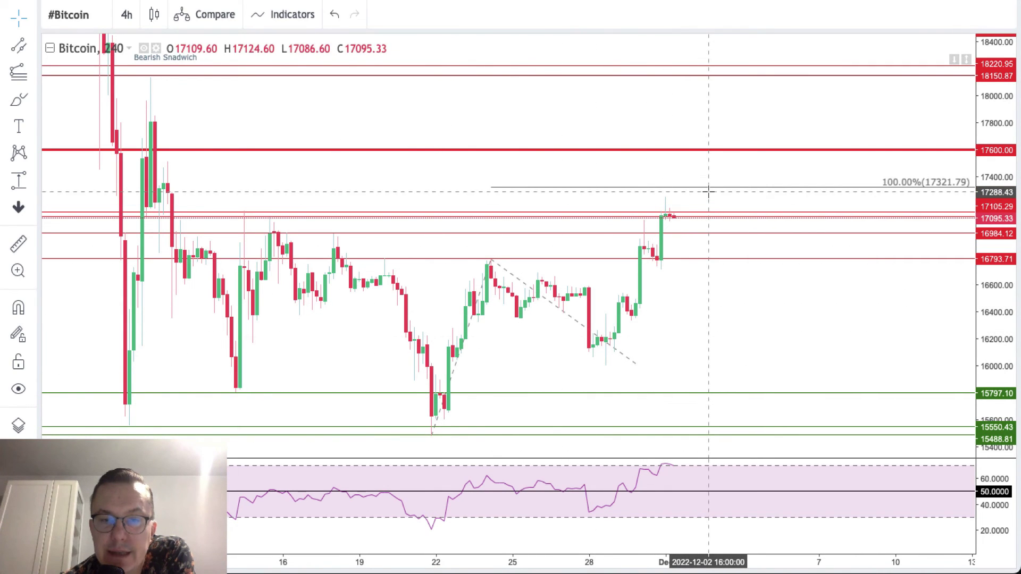
Step: Draw an Elliott Correction Wave (ABC) on Bitcoin from 15481.60 through a at 16788.08 and b at 16009.75 to c at 17360.70, hiding its wave lines
left_click(30, 157)
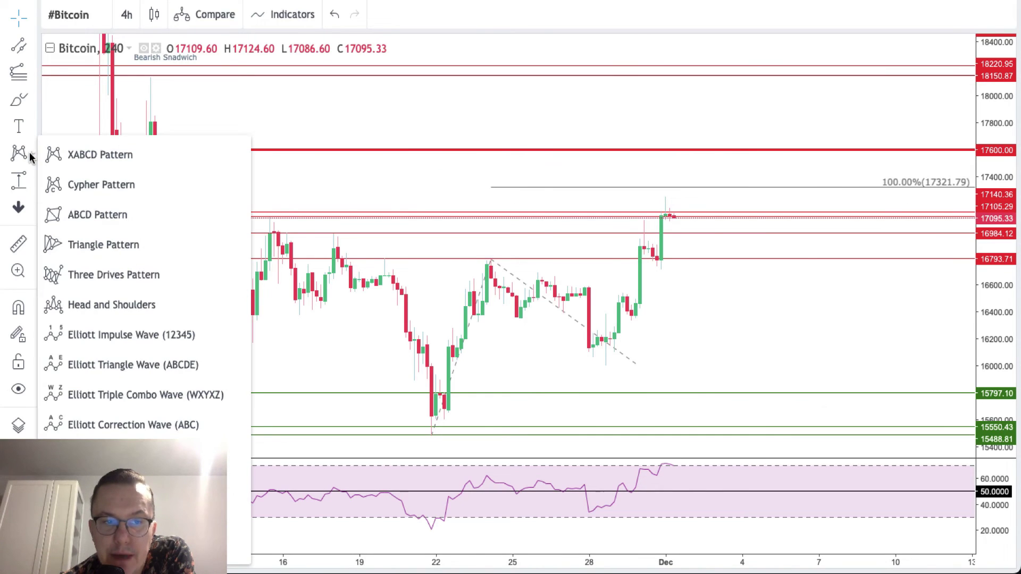
left_click(115, 423)
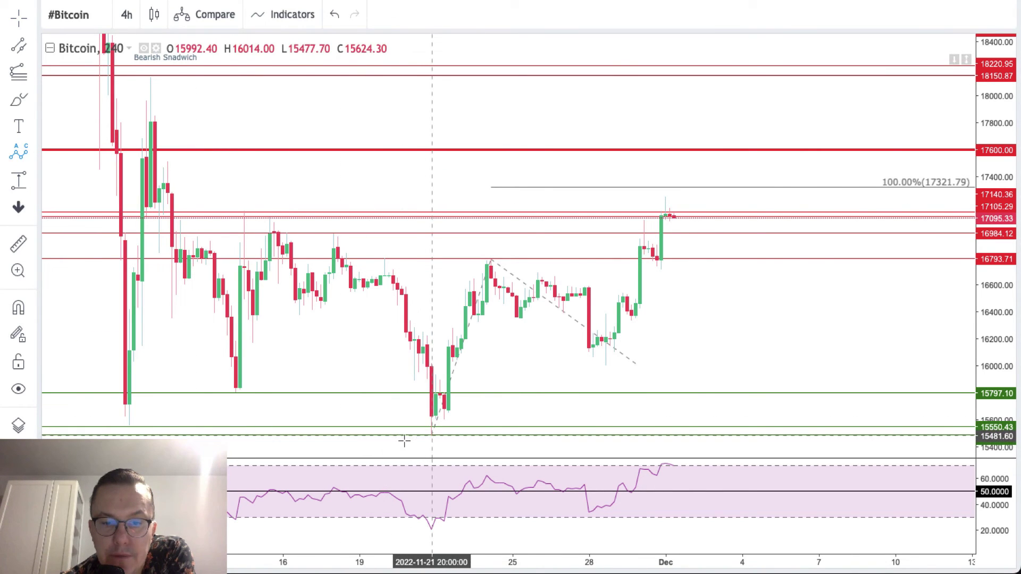
left_click(431, 433)
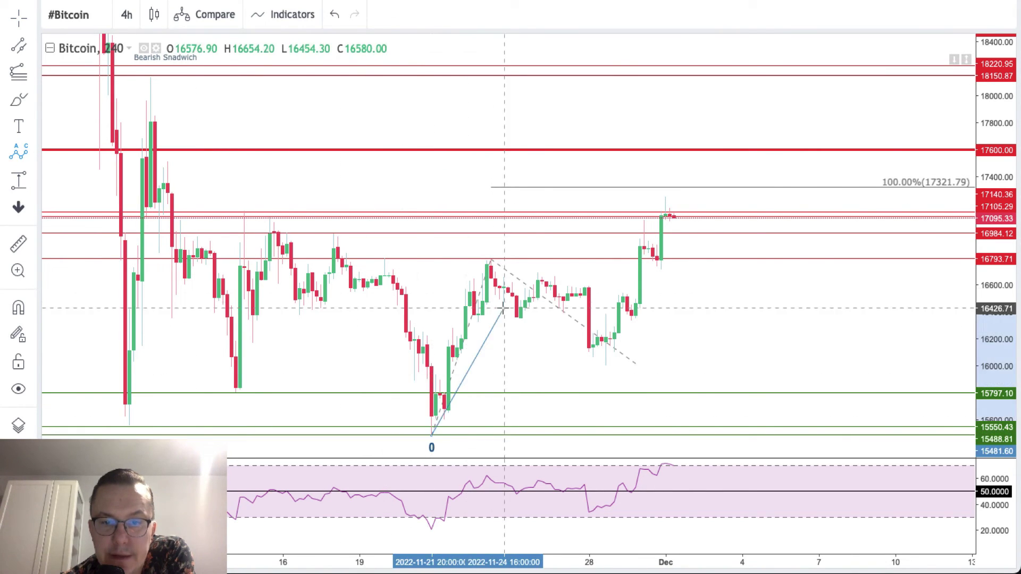
left_click(491, 260)
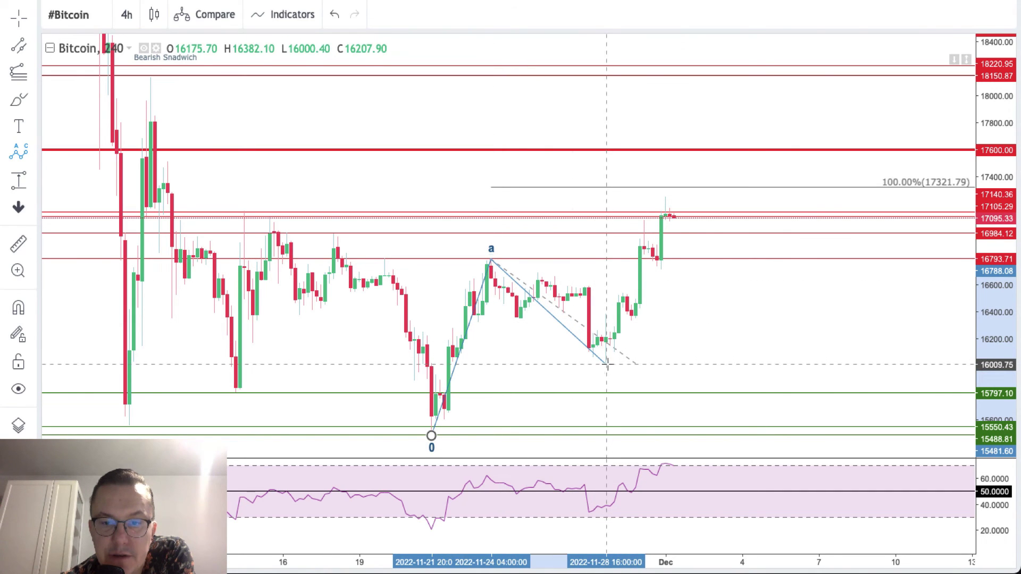
left_click(611, 323)
left_click(665, 182)
double_click(503, 272)
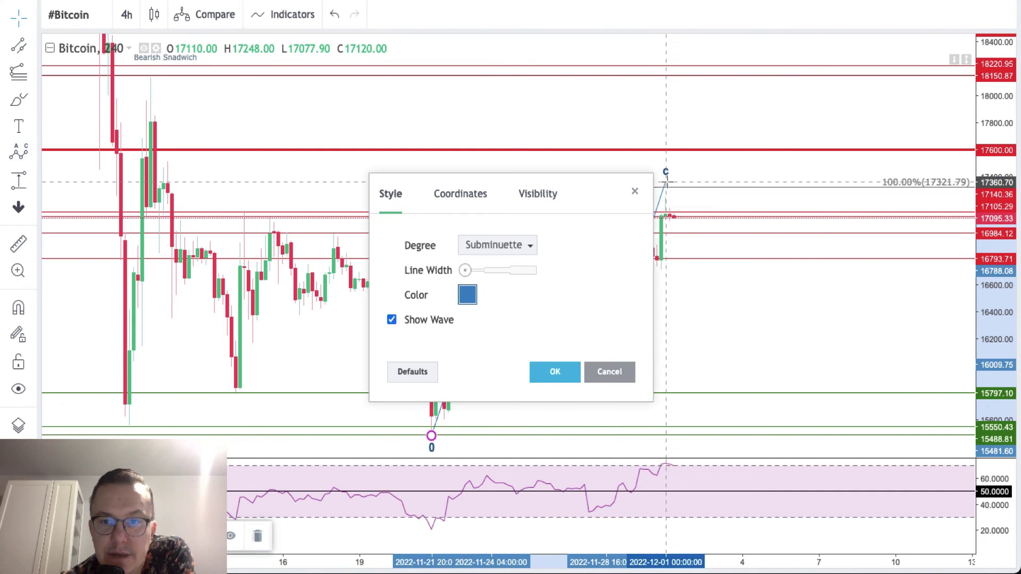
left_click(536, 371)
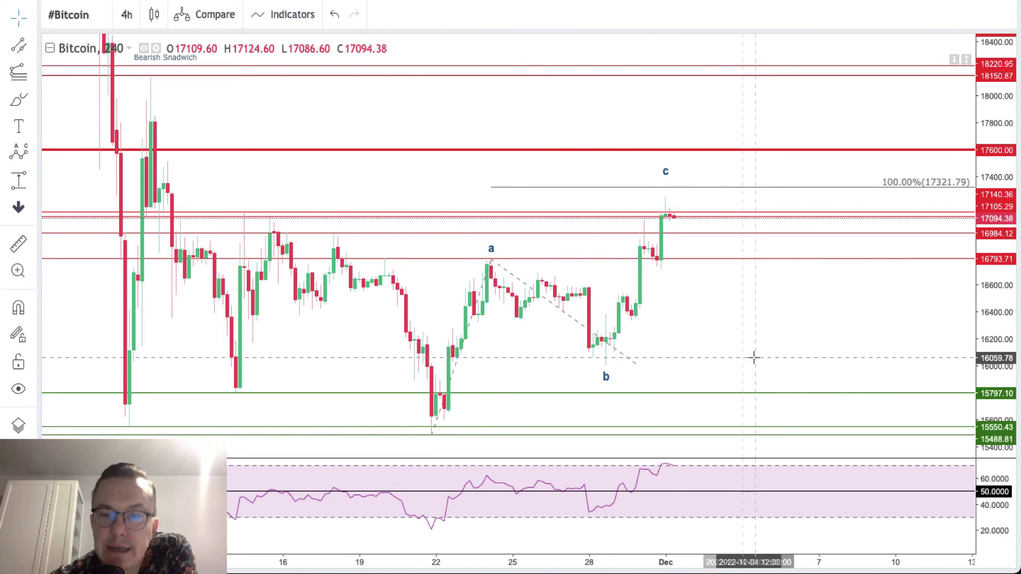
left_click_drag(637, 365, 605, 364)
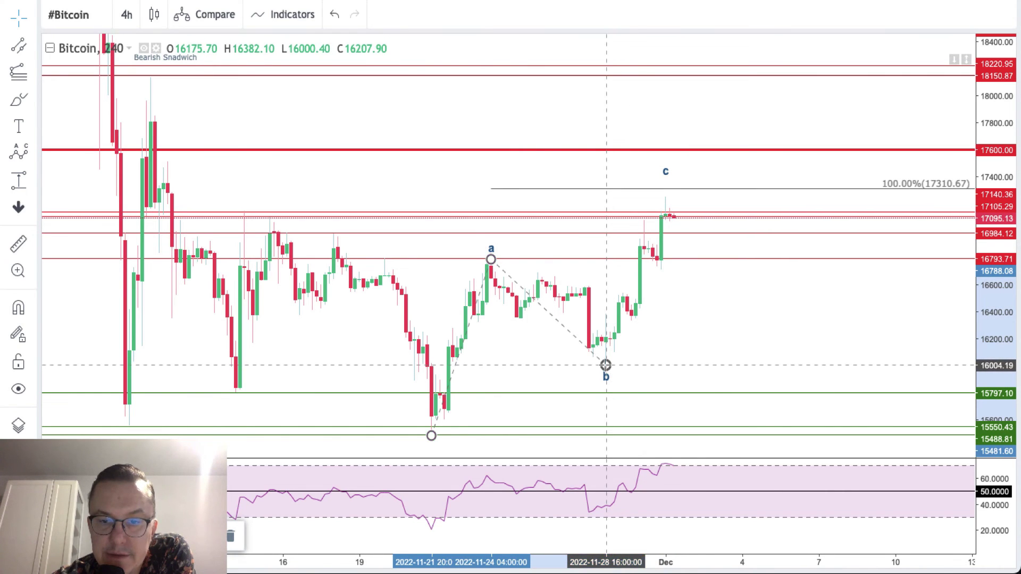
left_click(668, 342)
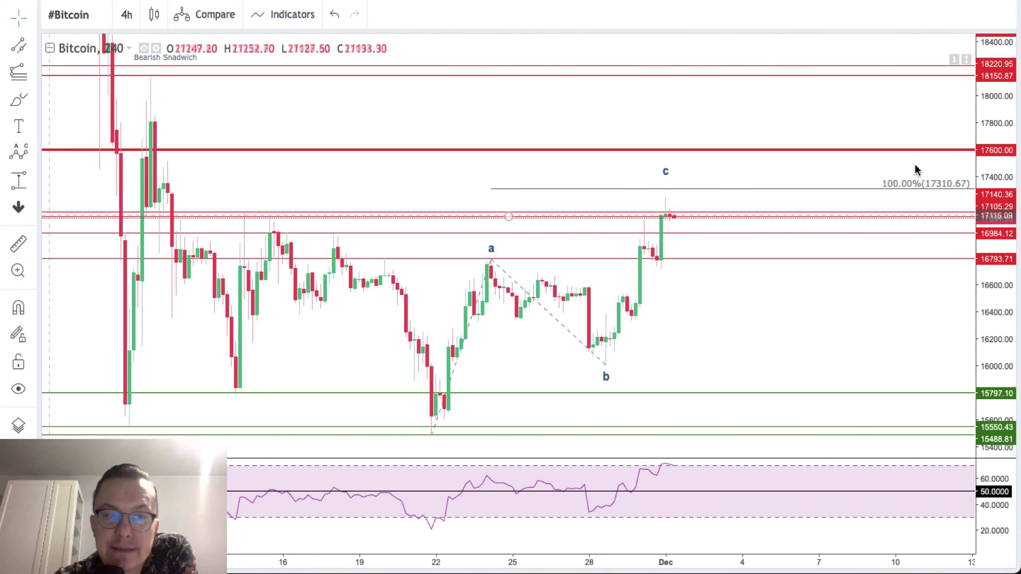
Step: Place a down-arrow icon above wave c at 2022-12-01, just above the 17600.00 resistance line
left_click(664, 138)
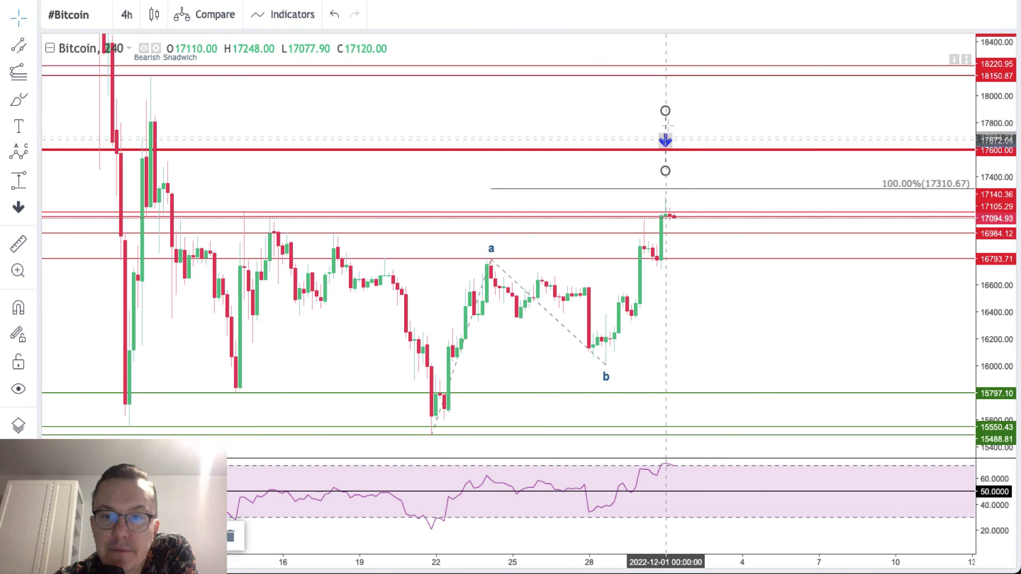